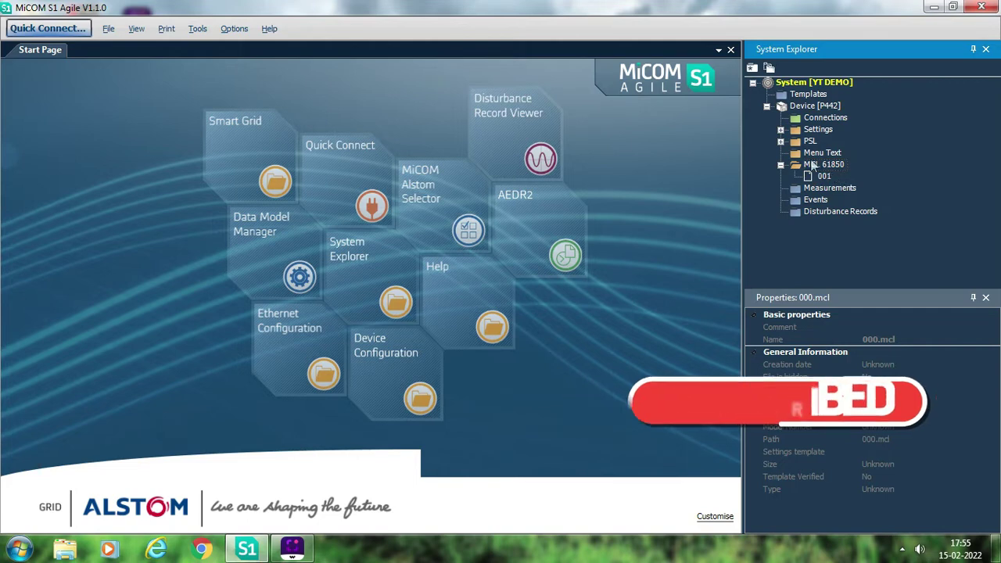
# Create a new MCL 61850 file for the P442 device and open file 000 in the IEC61850 IED Configurator
pyautogui.rightClick(810, 160)
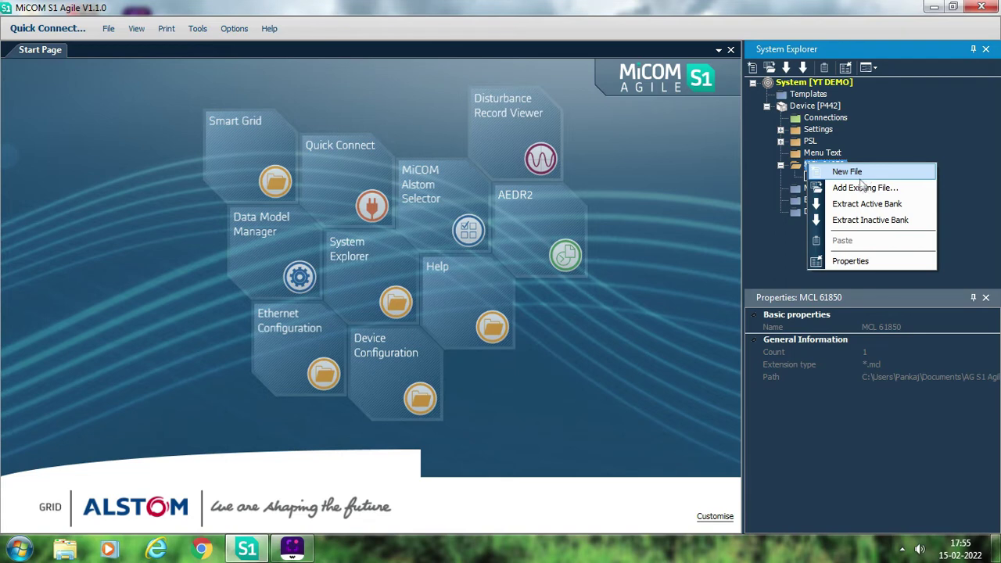
pyautogui.click(864, 172)
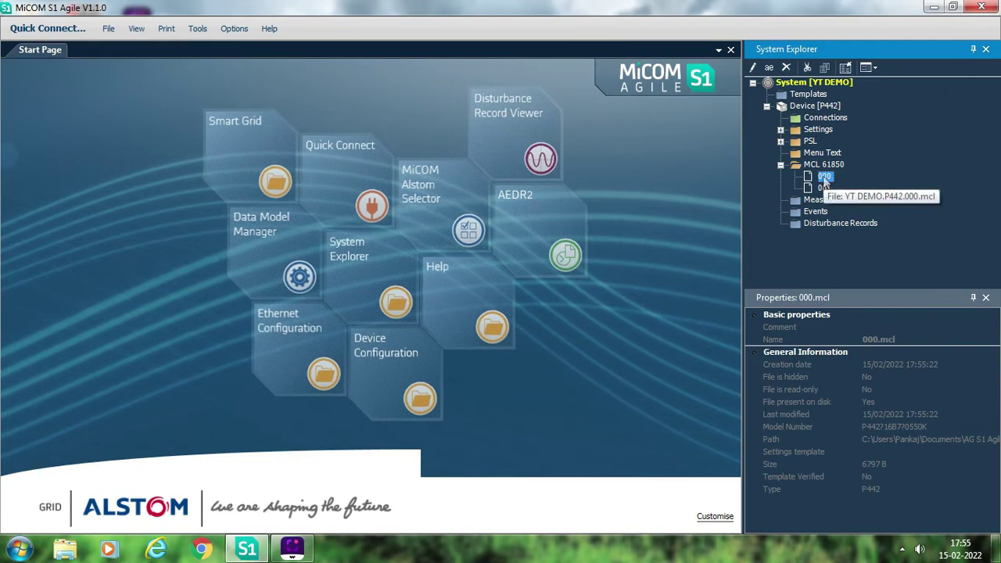
pyautogui.doubleClick(823, 178)
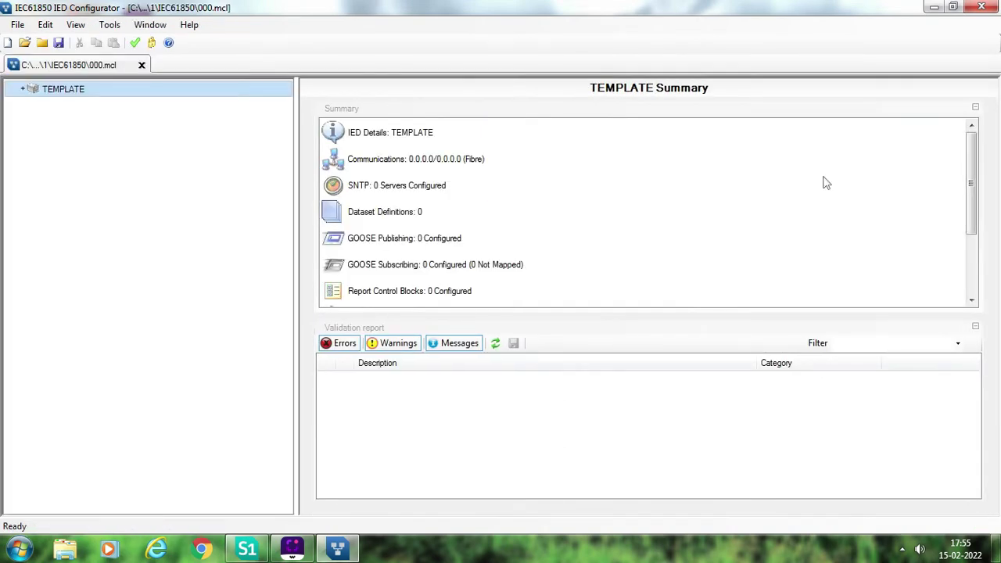
# Unlock the TEMPLATE IED configuration for manual editing and expand its configuration tree
pyautogui.click(23, 91)
pyautogui.click(83, 110)
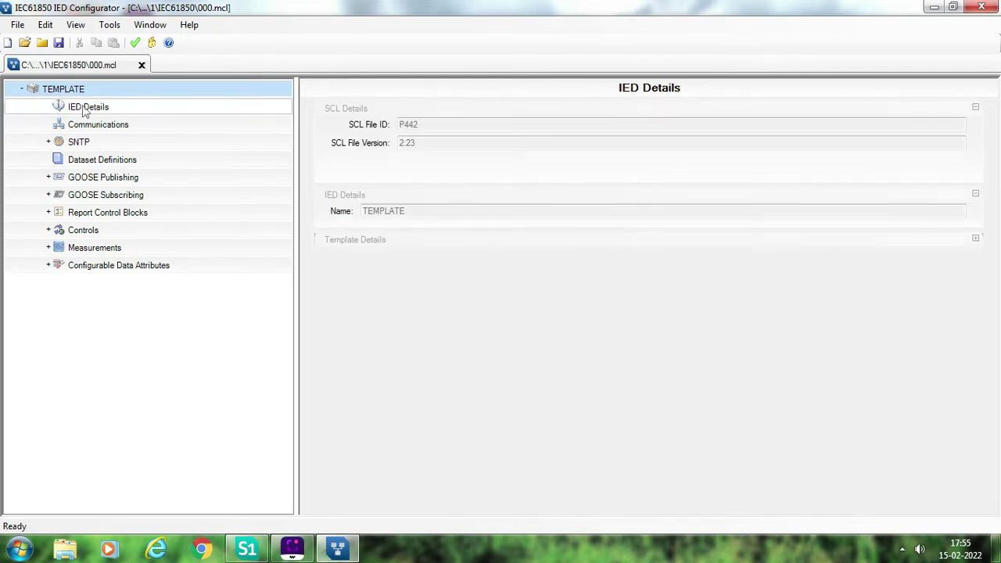
pyautogui.click(98, 127)
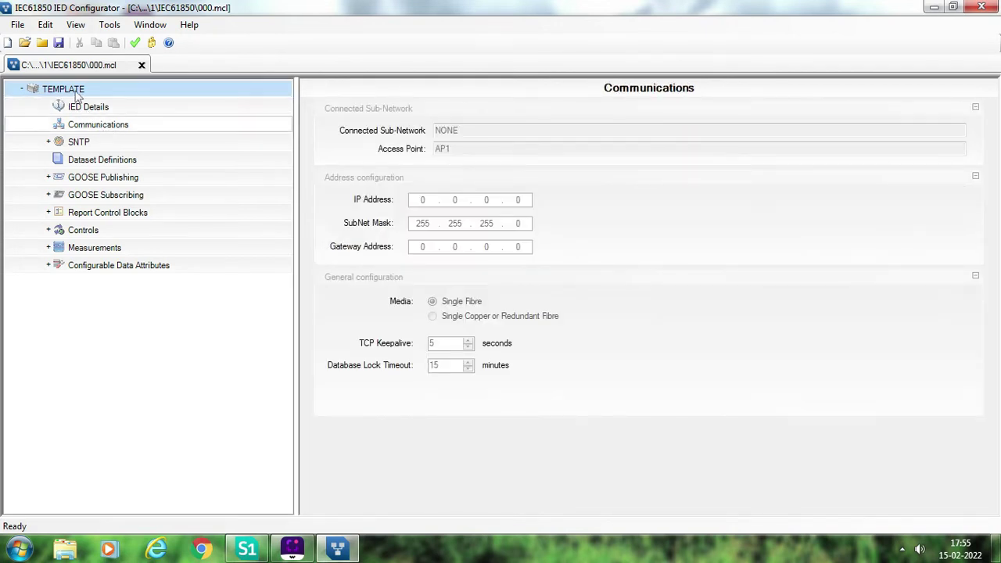
pyautogui.click(63, 89)
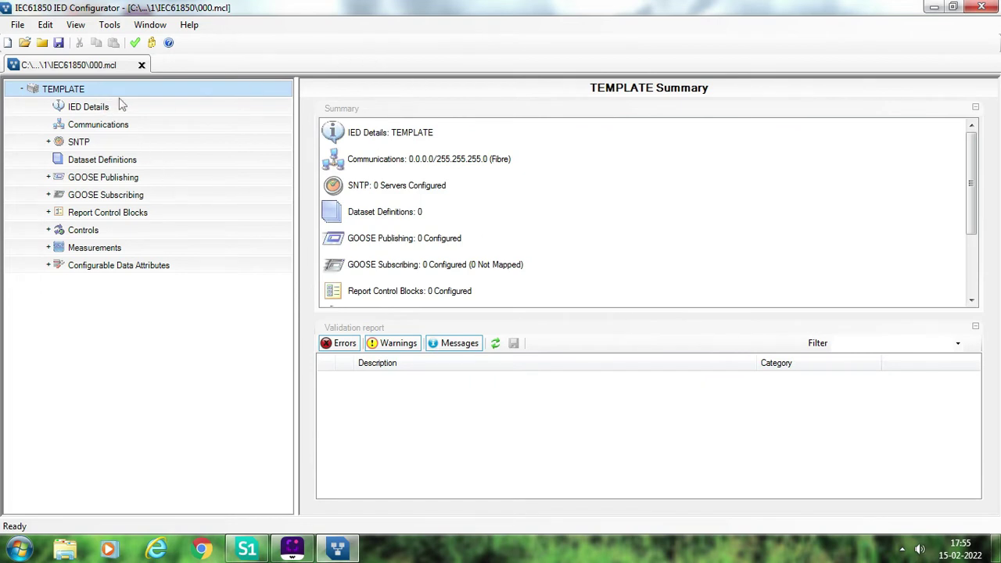
pyautogui.click(151, 44)
pyautogui.doubleClick(83, 94)
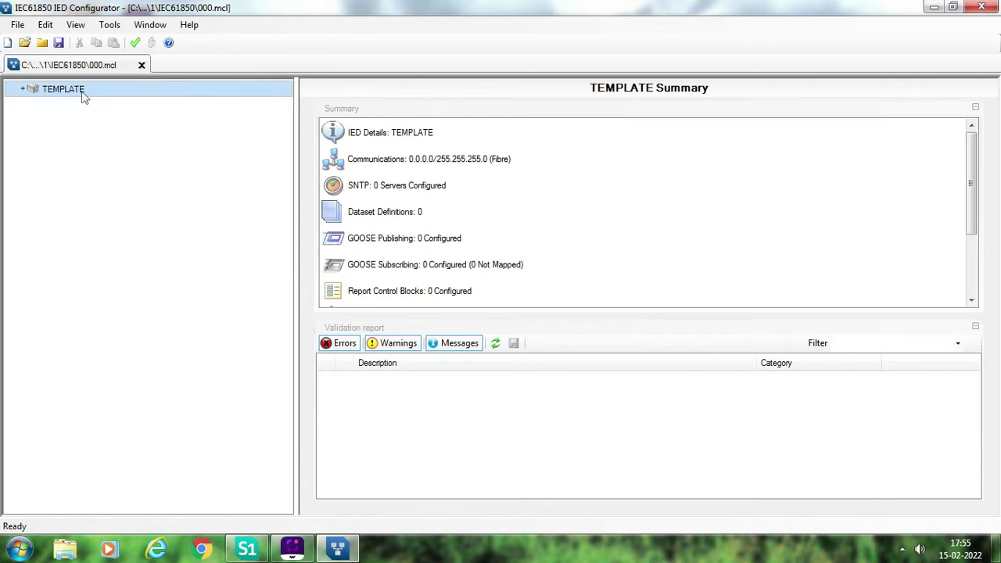
pyautogui.click(25, 90)
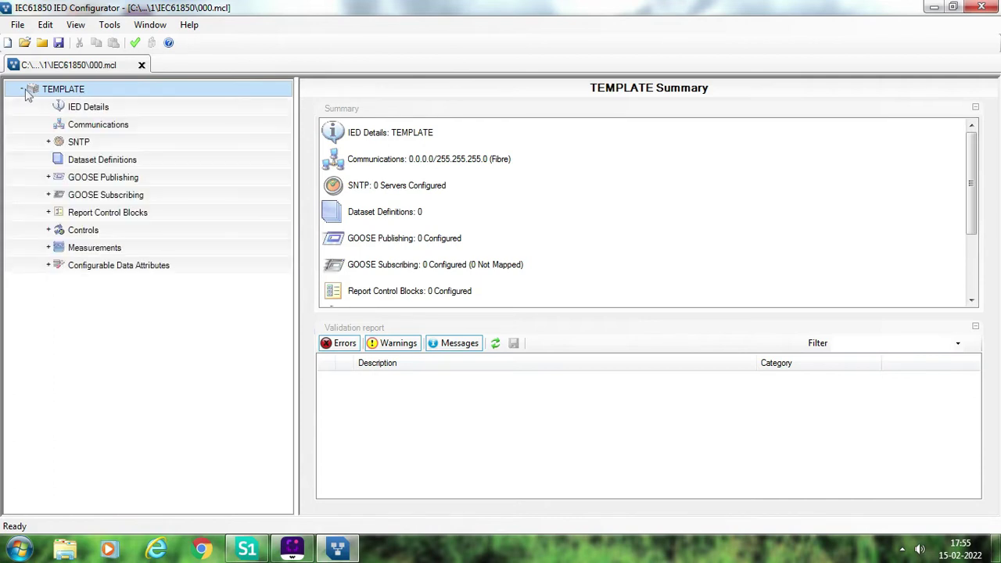
# Set the IED name to AA1Q14P1 in the IED Details
pyautogui.click(86, 109)
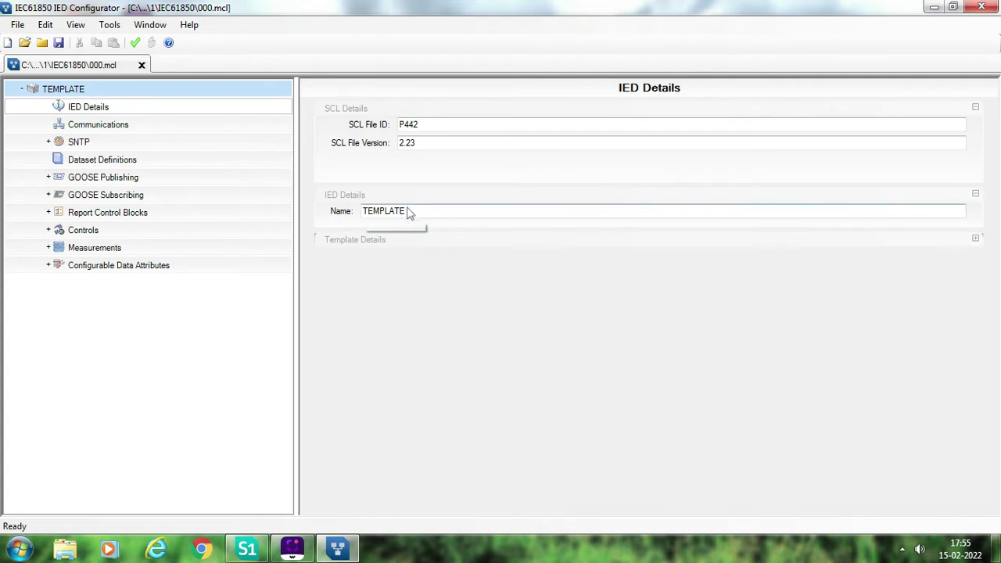
pyautogui.moveTo(407, 212); pyautogui.dragTo(347, 207)
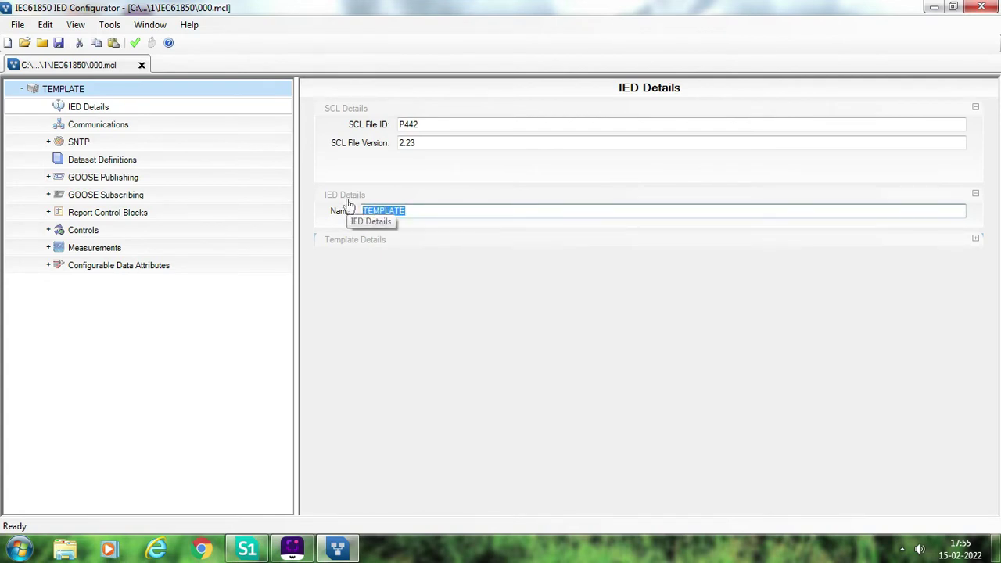
pyautogui.write('b401_m1')
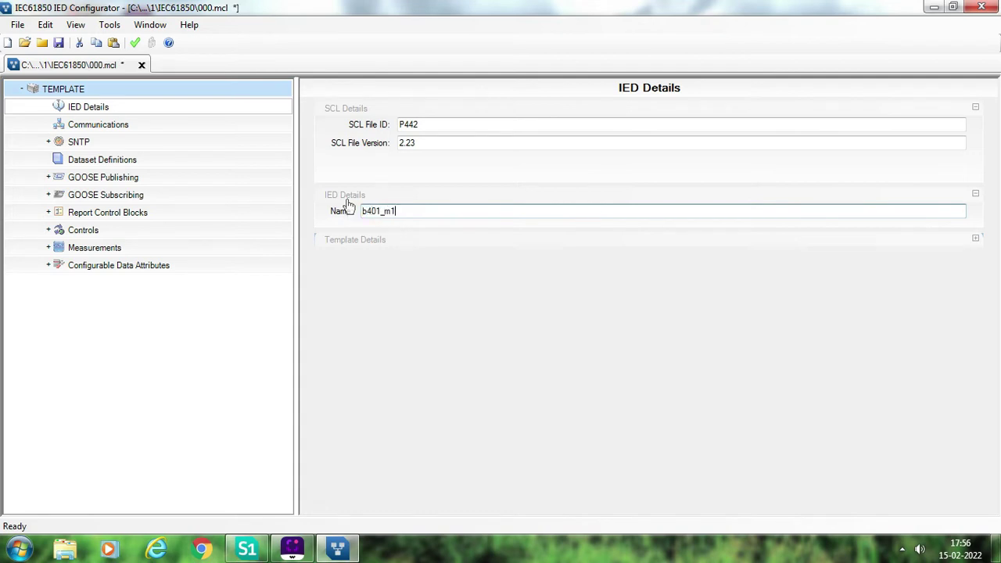
pyautogui.press('BackSpace')
pyautogui.press('BackSpace')
pyautogui.press('BackSpace')
pyautogui.press('BackSpace')
pyautogui.press('BackSpace')
pyautogui.press('BackSpace')
pyautogui.click(458, 143)
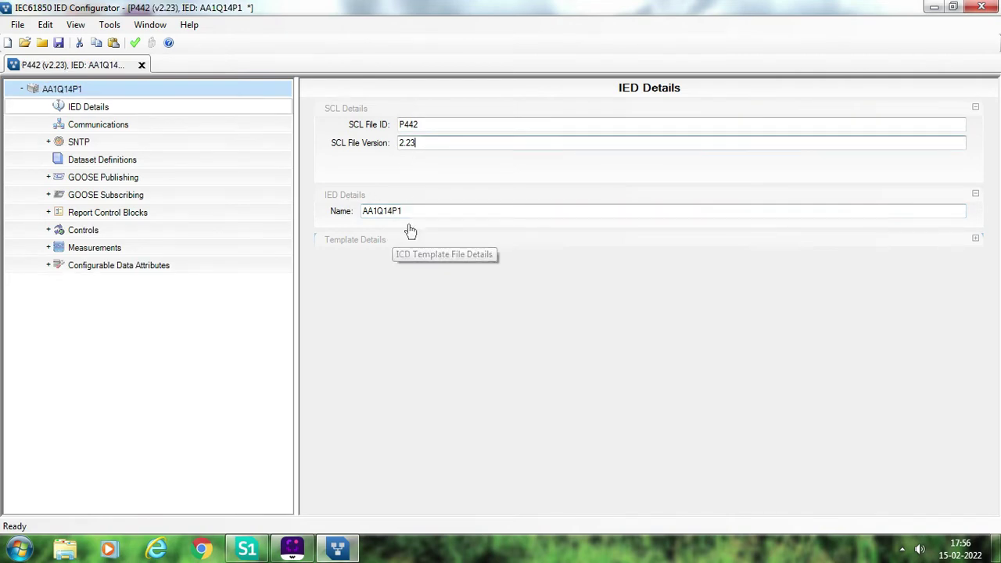
# Set the IED's IP address to 172.16.34.100 in the Communications settings
pyautogui.click(127, 126)
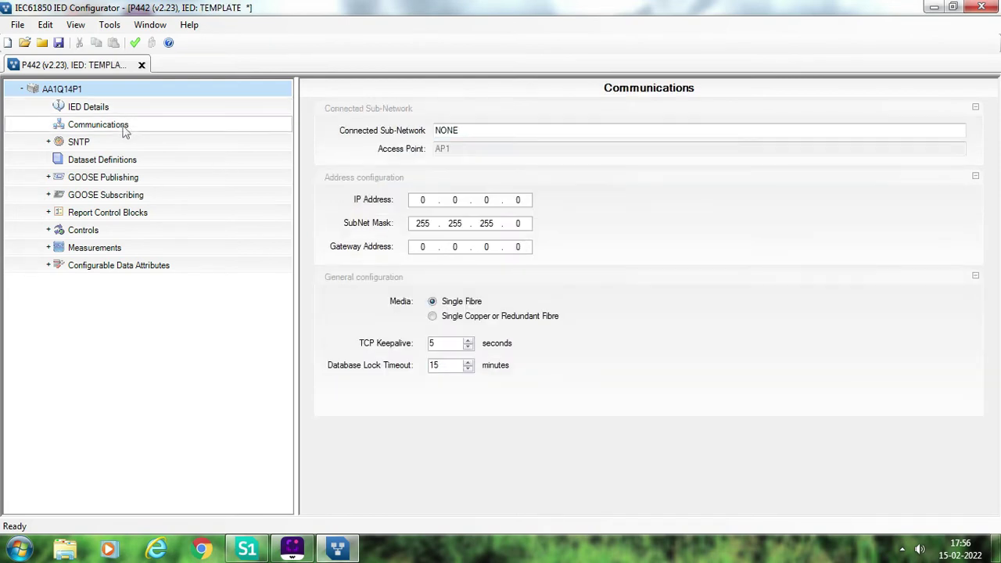
pyautogui.doubleClick(422, 201)
pyautogui.write('172.16.34.100')
# Set the IP address of SNTP External Server 1 to 172.16.34.5
pyautogui.click(49, 144)
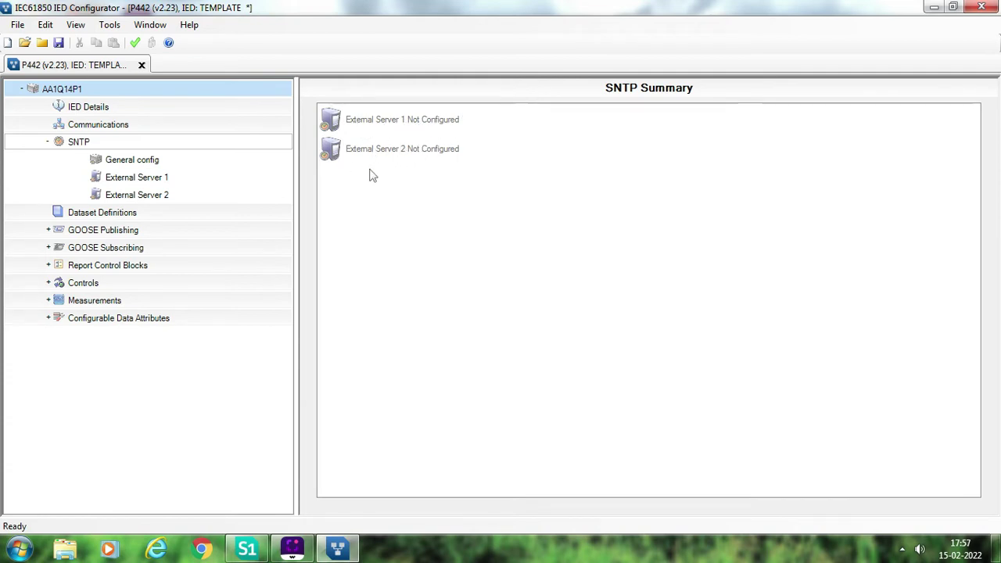
pyautogui.click(149, 163)
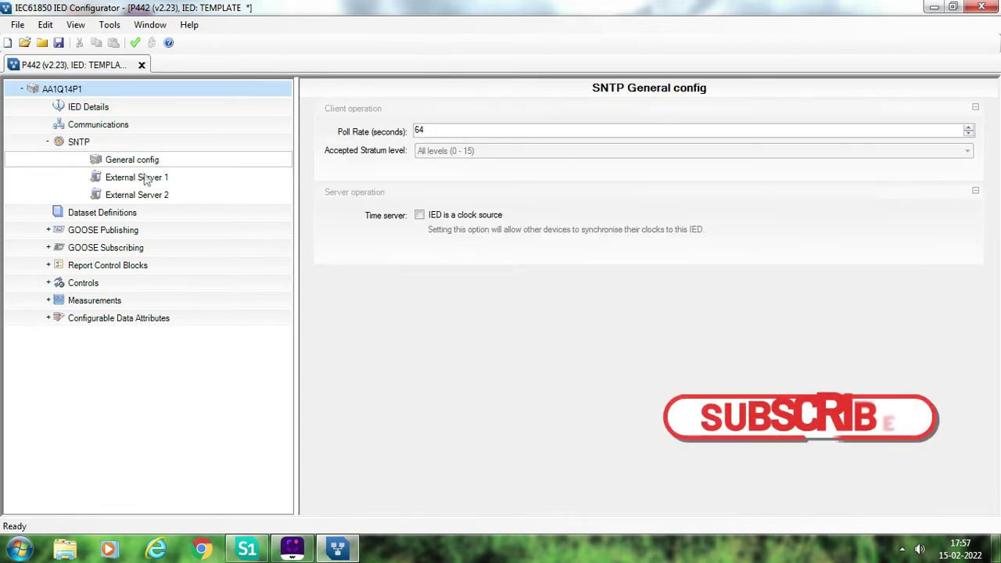
pyautogui.click(146, 183)
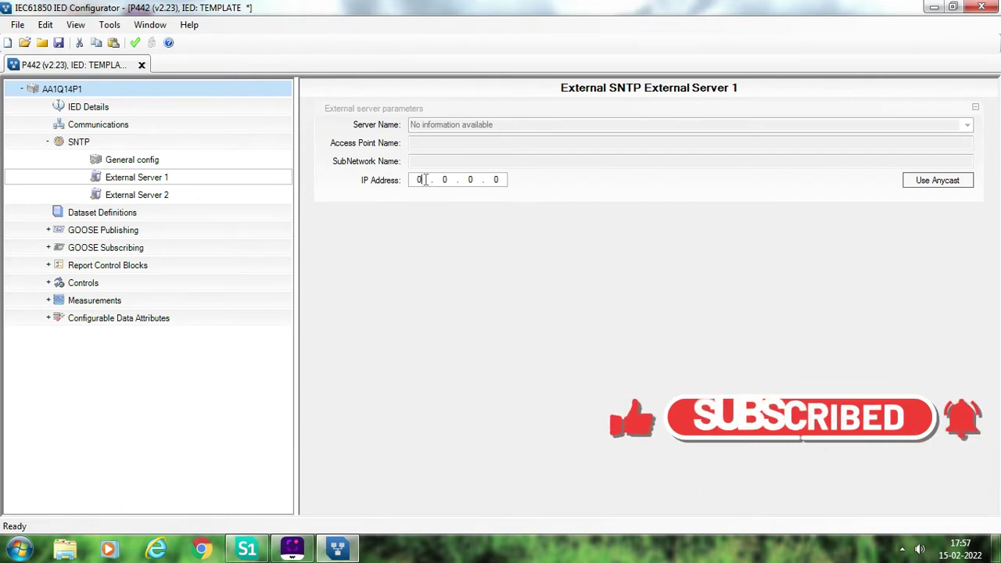
pyautogui.click(412, 181)
pyautogui.write('172.')
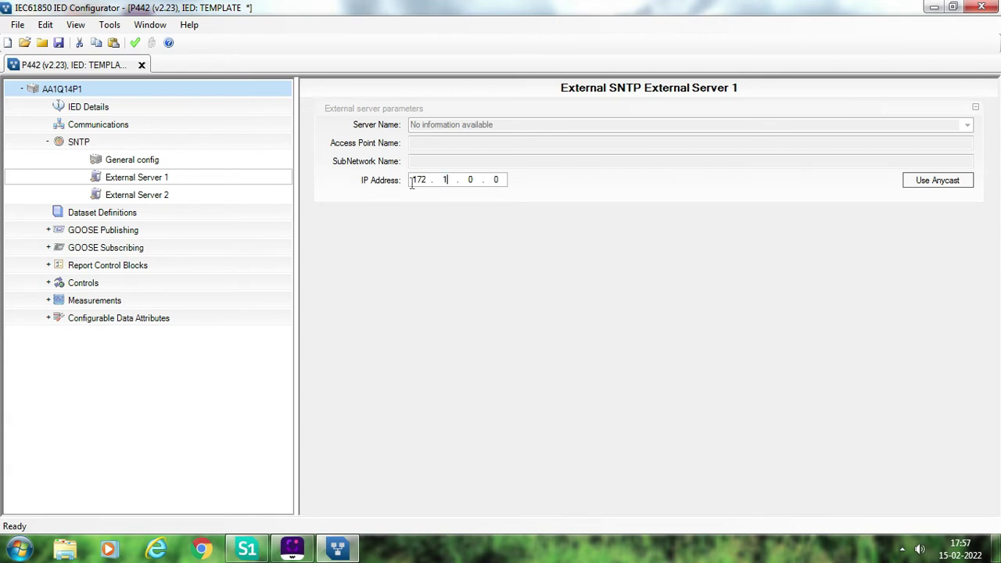
pyautogui.write('16.34.5')
pyautogui.click(137, 197)
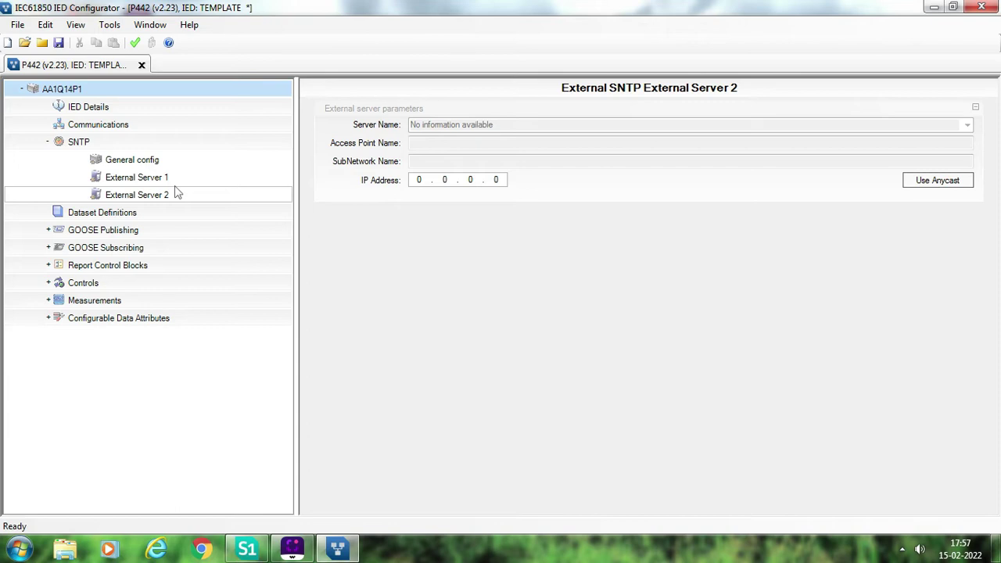
pyautogui.click(160, 183)
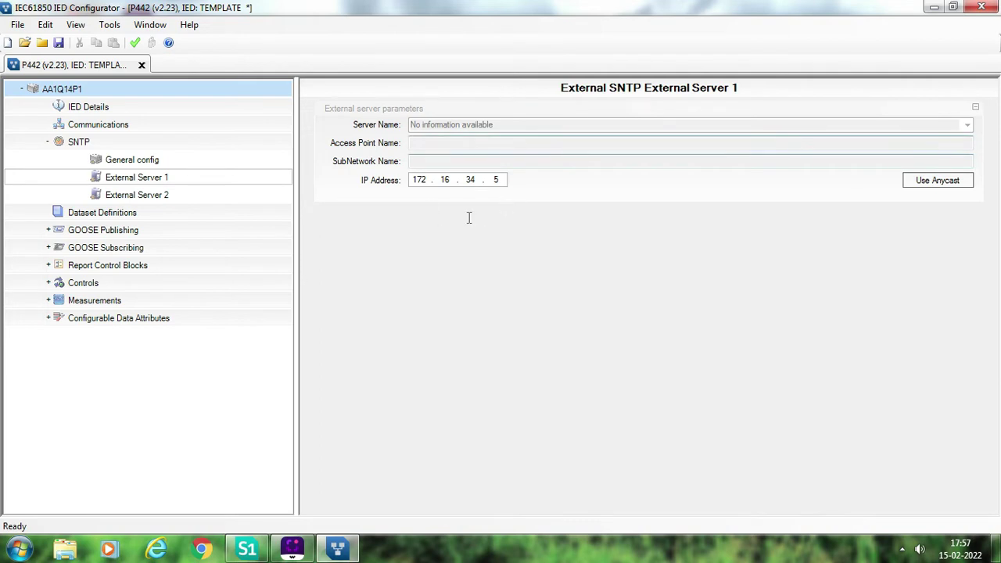
# Add a new dataset to the Dataset Definitions and name it PROT
pyautogui.click(117, 215)
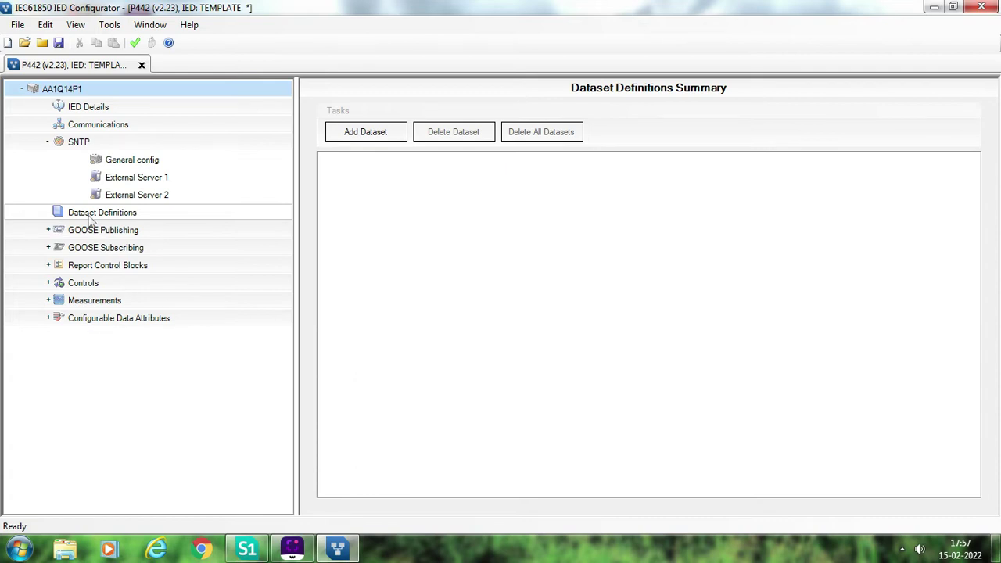
pyautogui.click(367, 133)
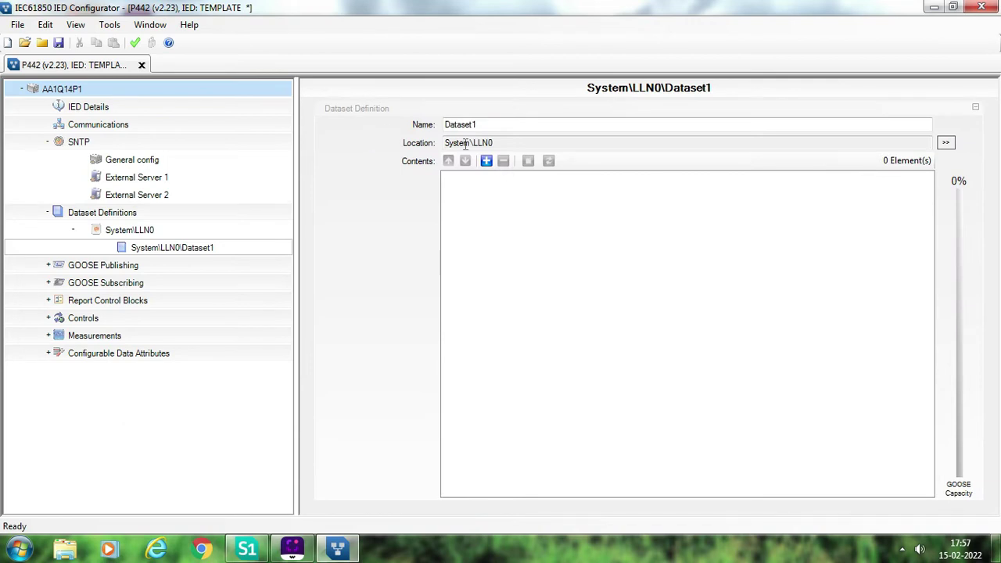
pyautogui.moveTo(488, 126); pyautogui.dragTo(435, 129)
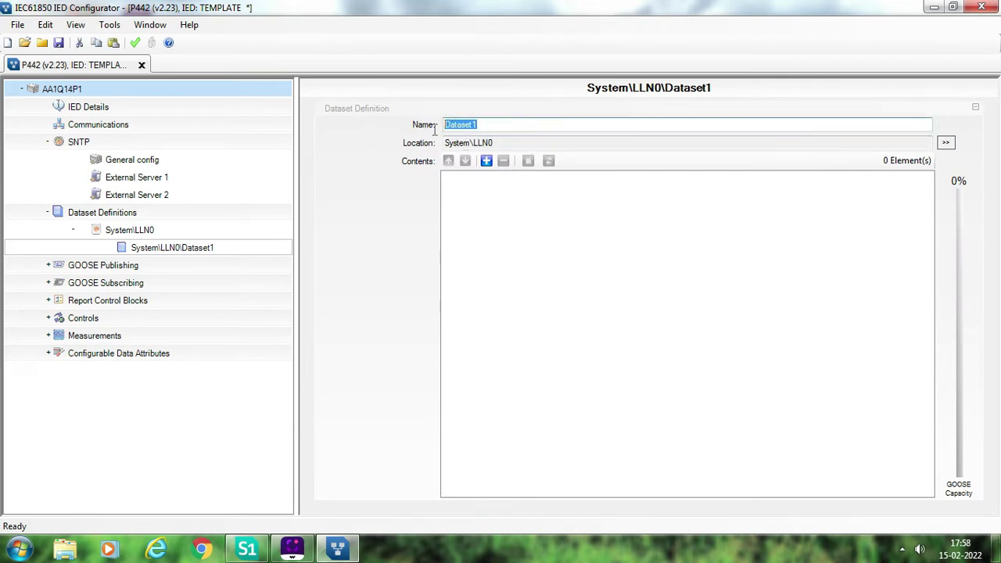
pyautogui.write('PROT')
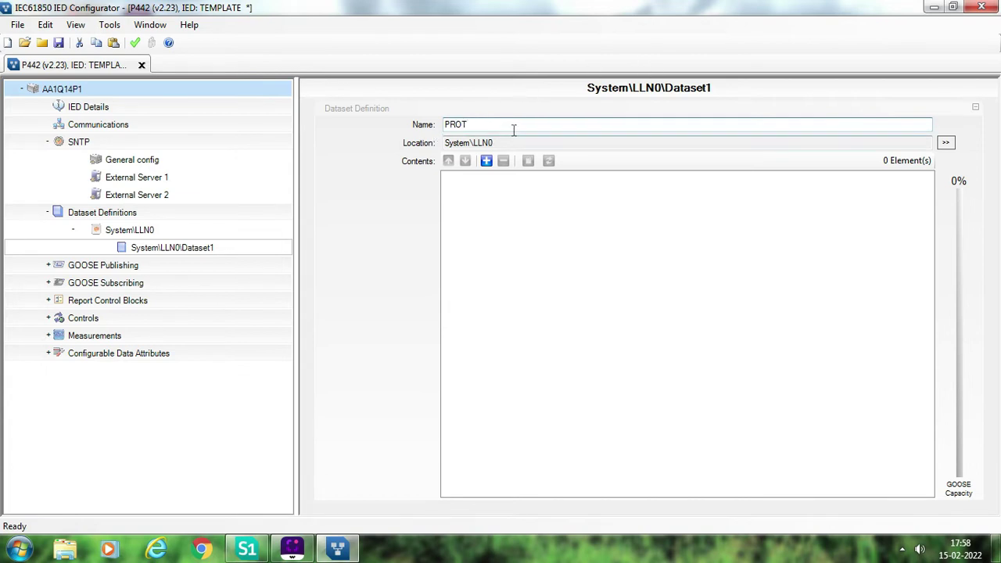
# Add the Str and Op status objects of Protection/DisPDIS1 to the PROT dataset
pyautogui.click(487, 162)
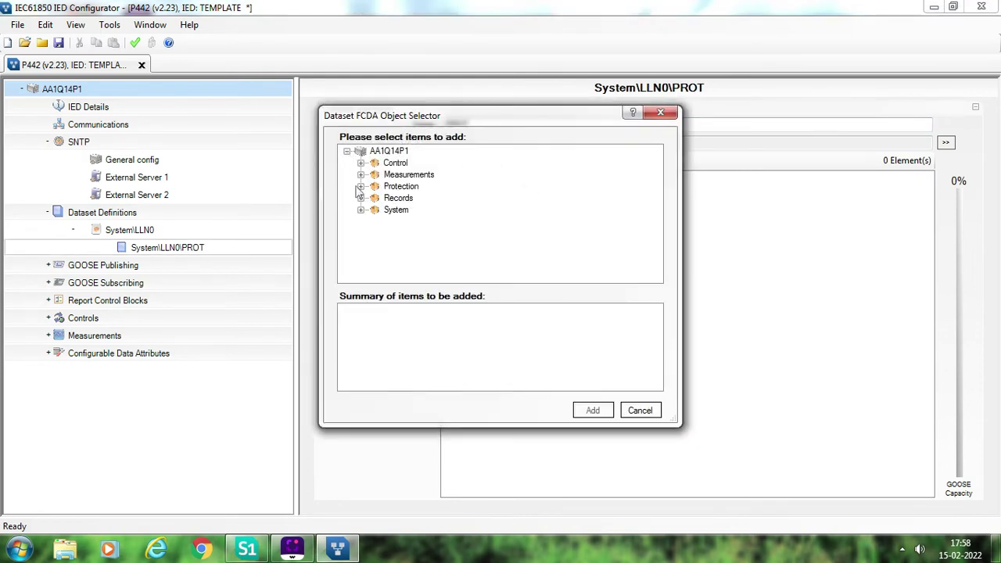
pyautogui.click(360, 186)
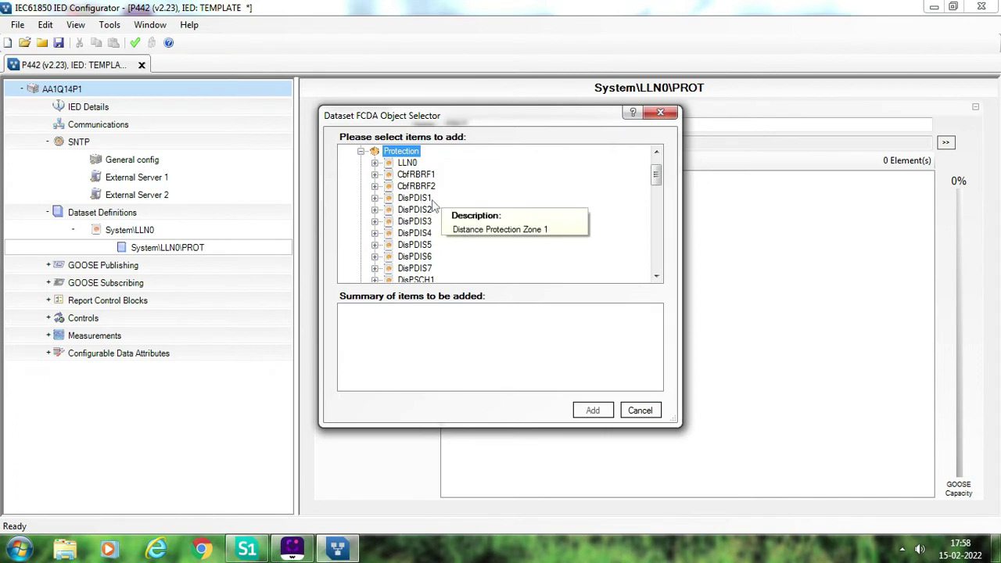
pyautogui.click(375, 198)
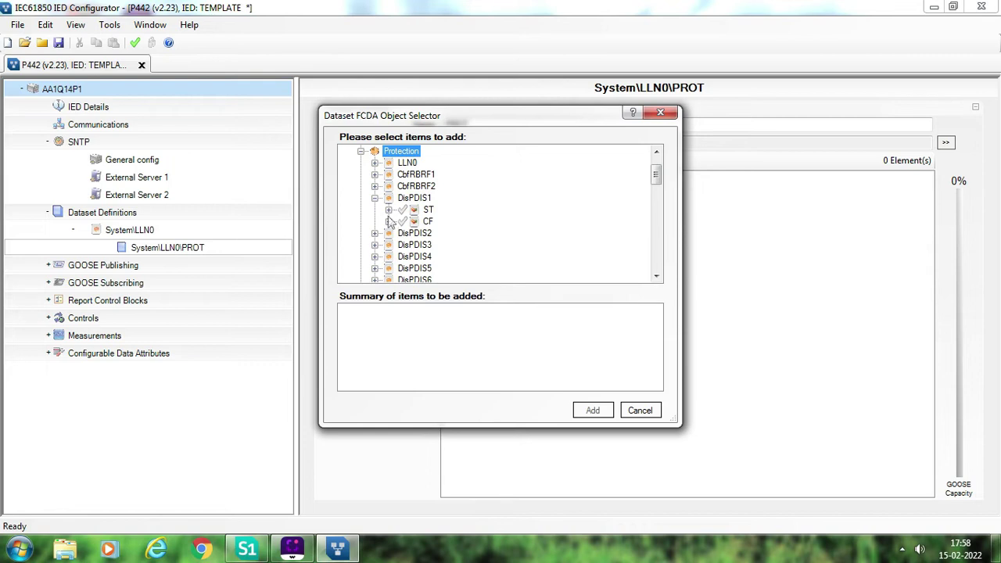
pyautogui.click(389, 209)
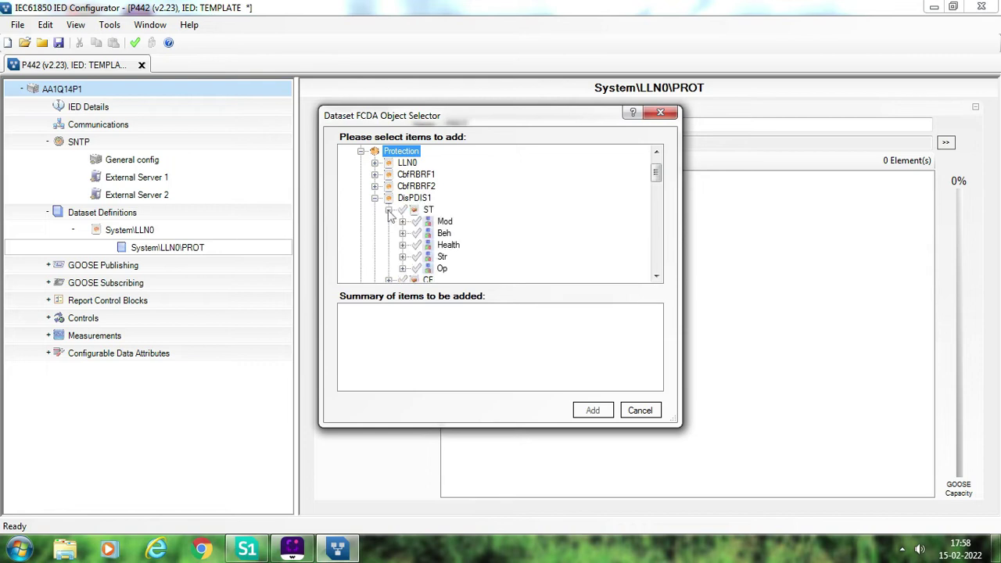
pyautogui.click(416, 256)
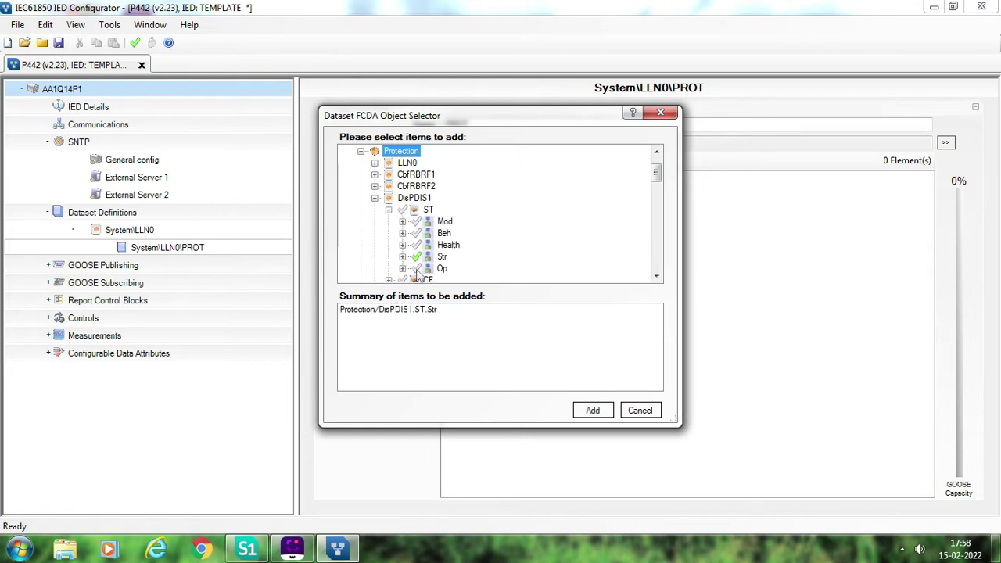
pyautogui.click(417, 269)
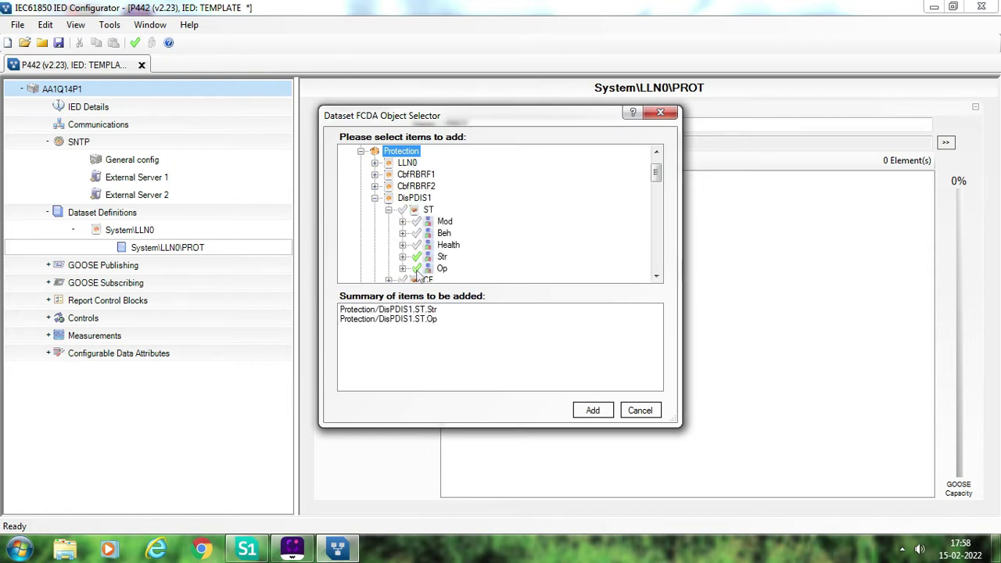
pyautogui.click(595, 411)
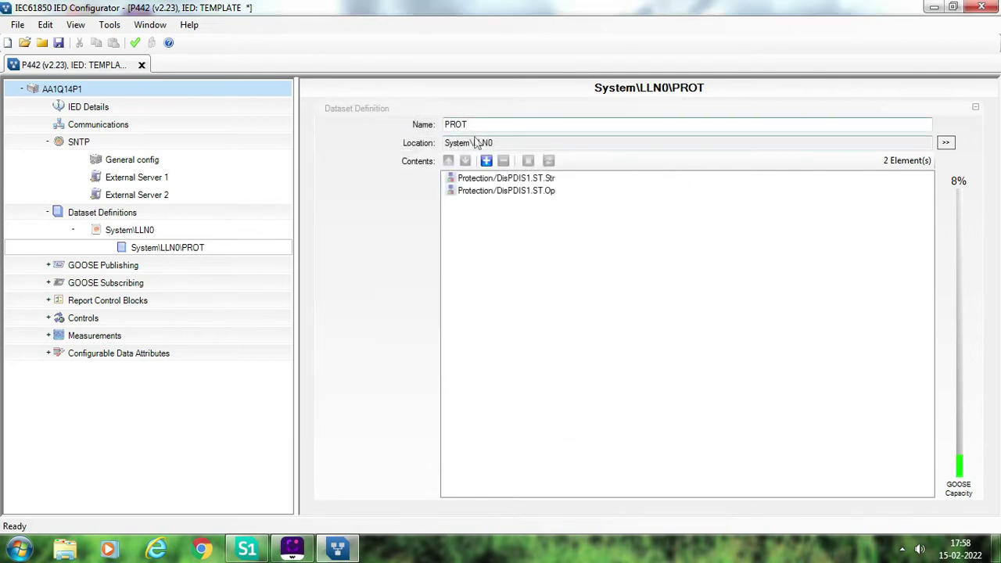
# Add the Str and Op status objects of Protection/DisPDIS2 to the PROT dataset
pyautogui.click(487, 161)
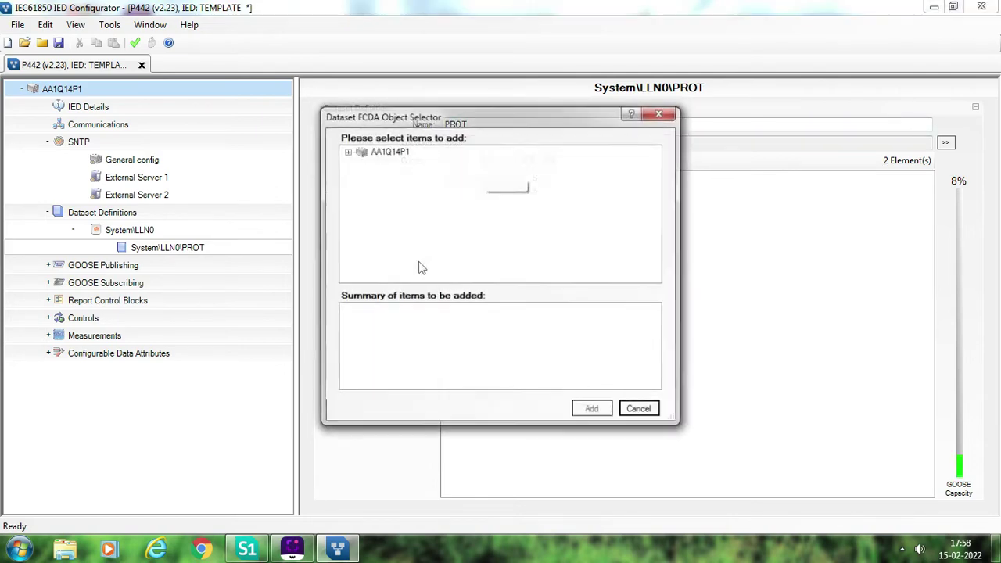
pyautogui.click(346, 151)
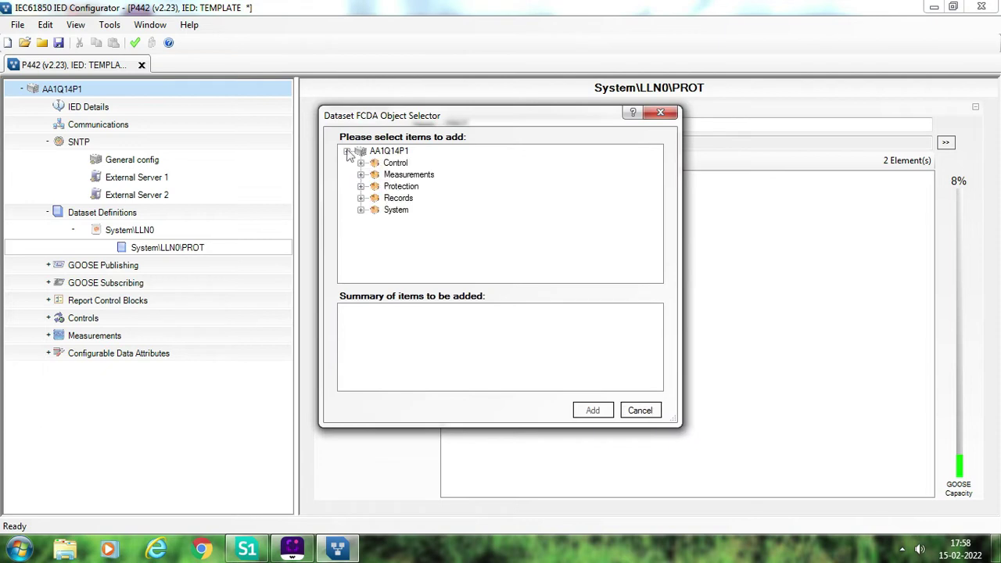
pyautogui.click(361, 186)
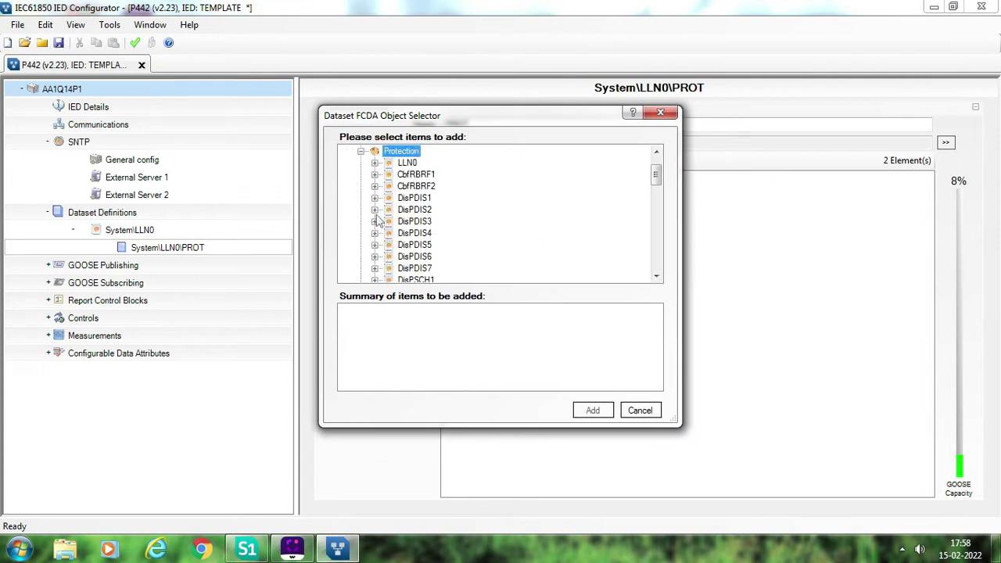
pyautogui.click(374, 209)
pyautogui.click(389, 221)
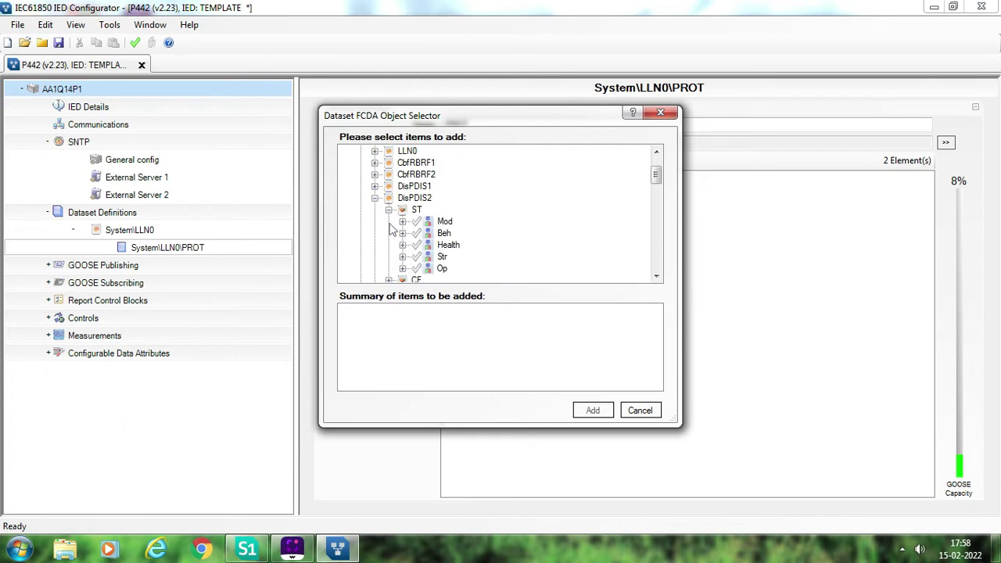
pyautogui.click(417, 257)
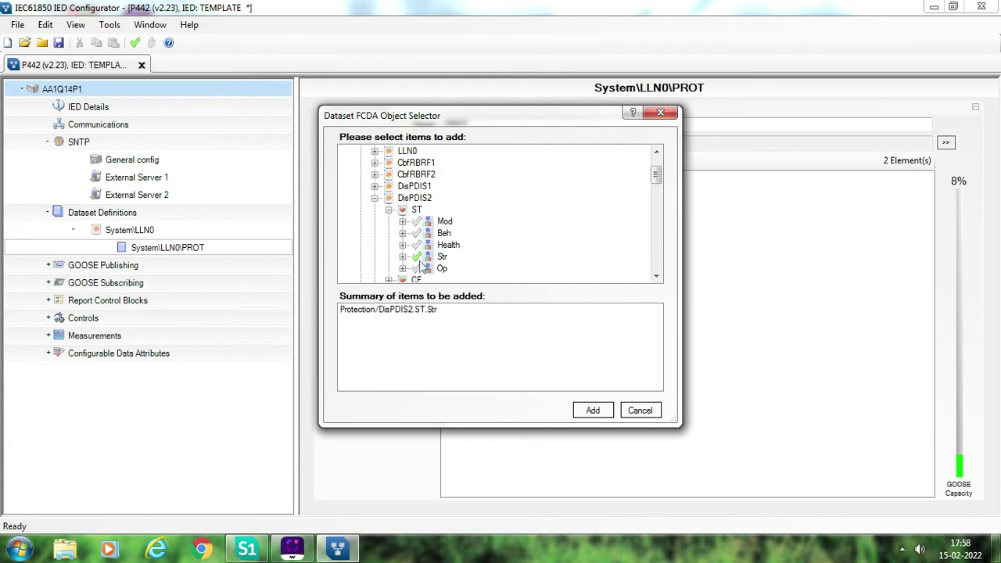
pyautogui.click(432, 270)
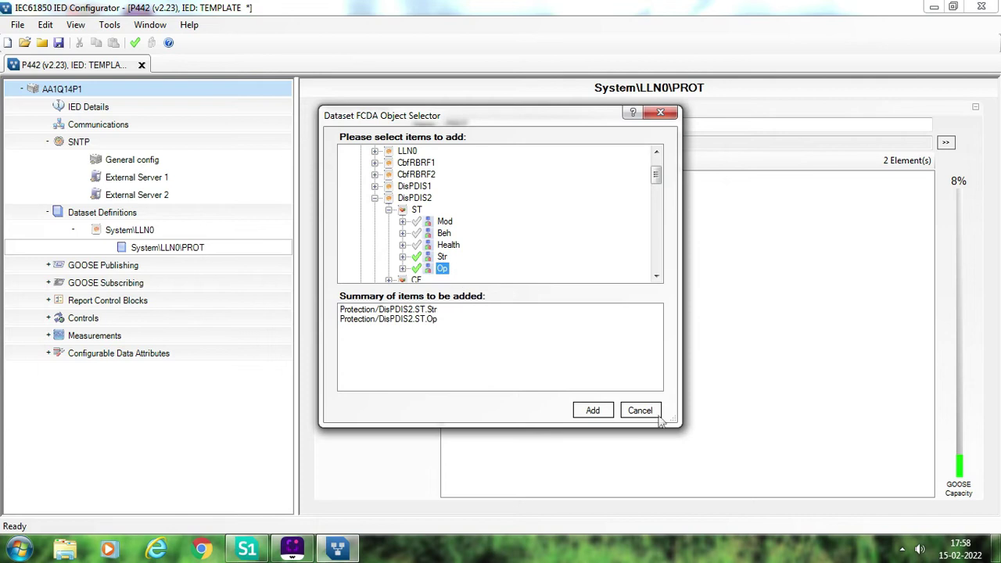
pyautogui.click(426, 260)
pyautogui.click(430, 268)
pyautogui.click(414, 249)
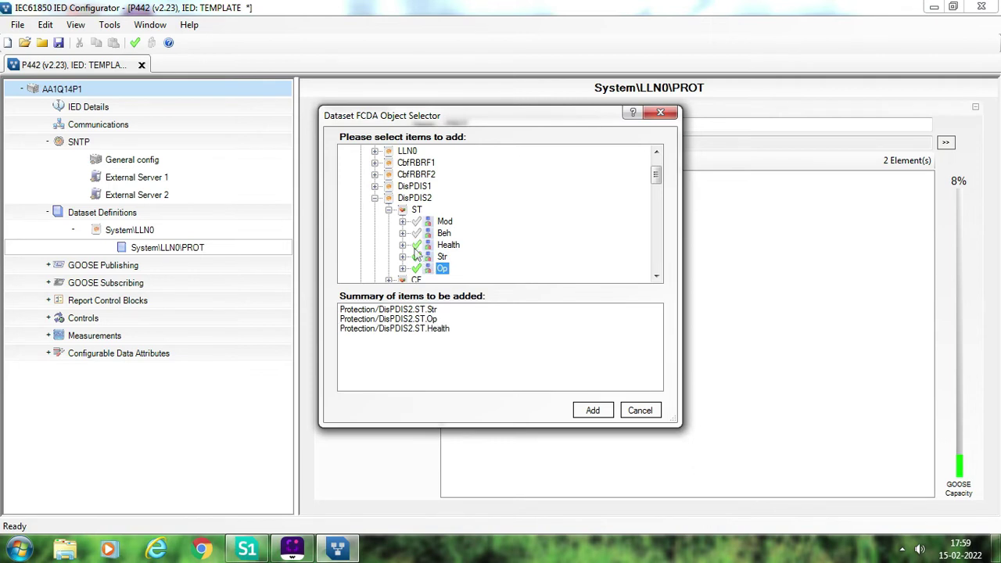
pyautogui.click(415, 247)
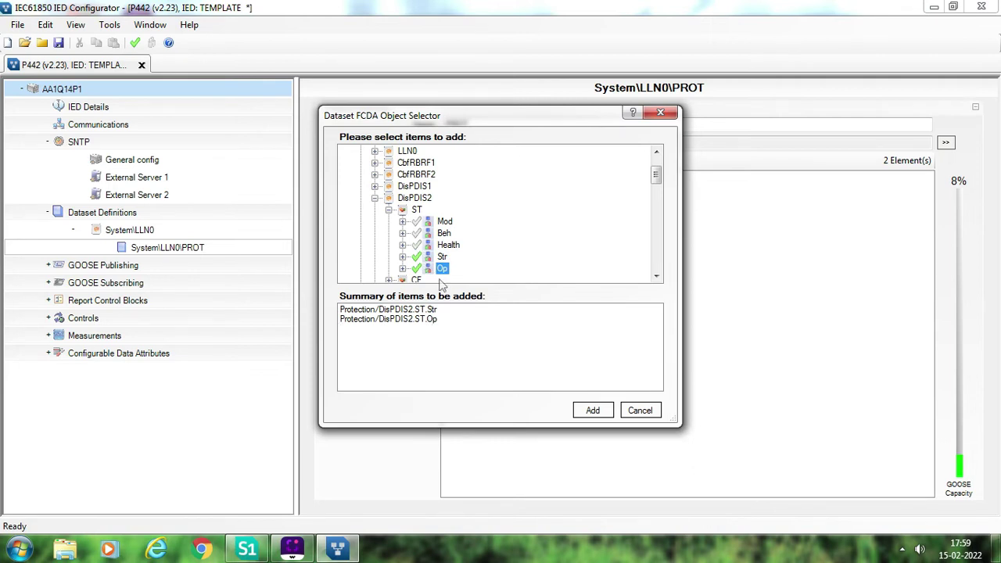
pyautogui.click(592, 410)
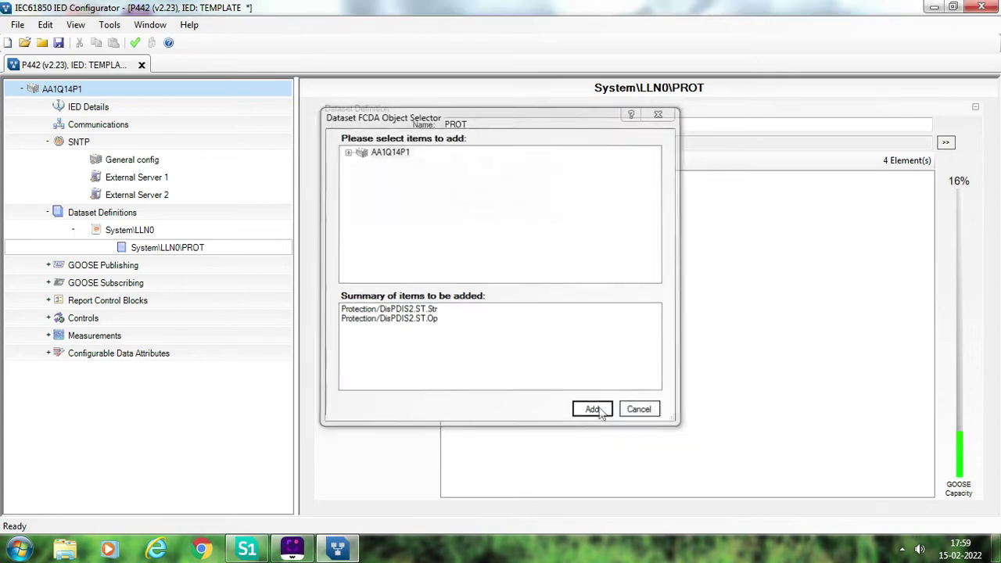
# Add the Str and Op status objects of Protection/VtpPhsPTOV1 to the PROT dataset
pyautogui.click(486, 161)
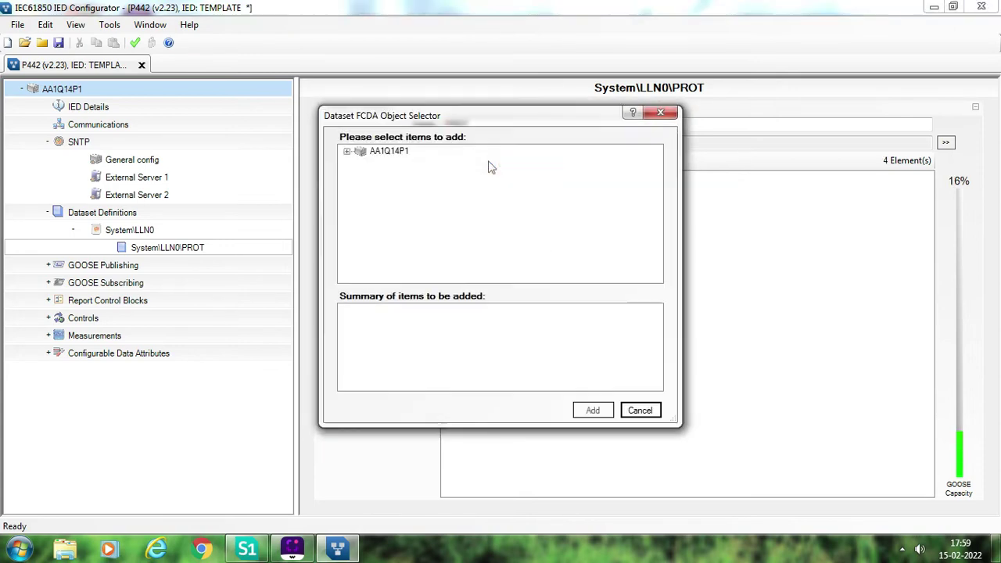
pyautogui.click(347, 154)
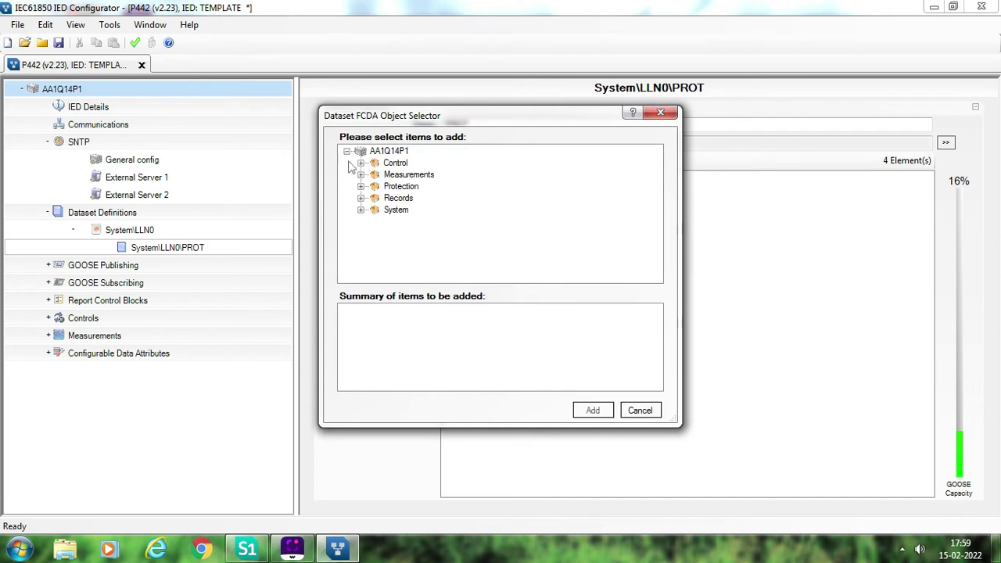
pyautogui.click(360, 186)
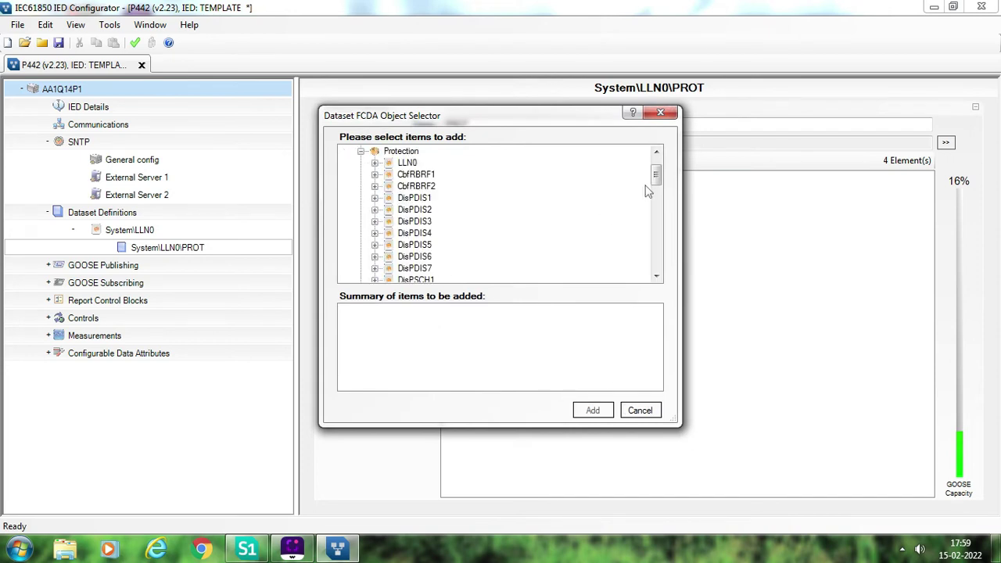
pyautogui.moveTo(657, 179); pyautogui.dragTo(657, 248)
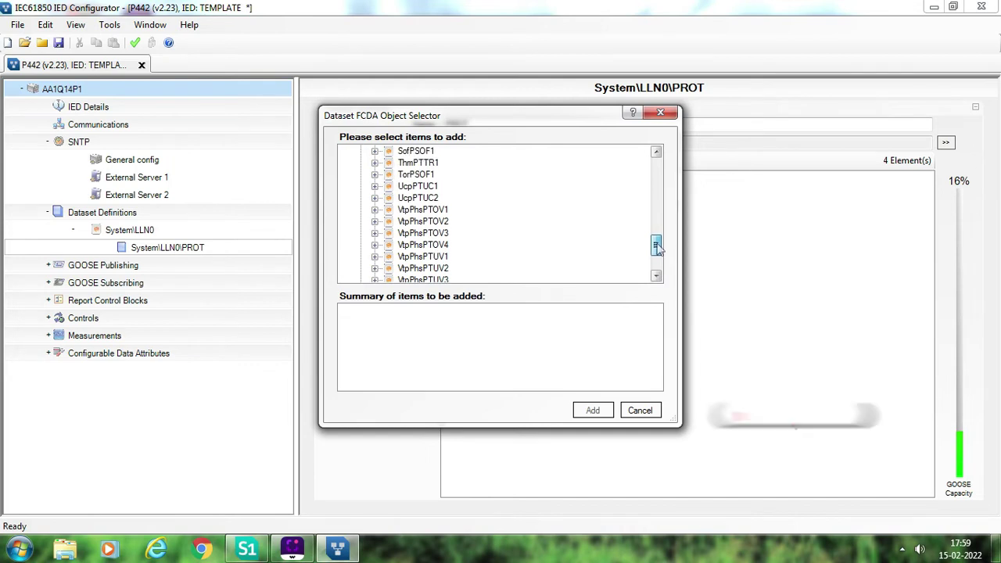
pyautogui.click(375, 209)
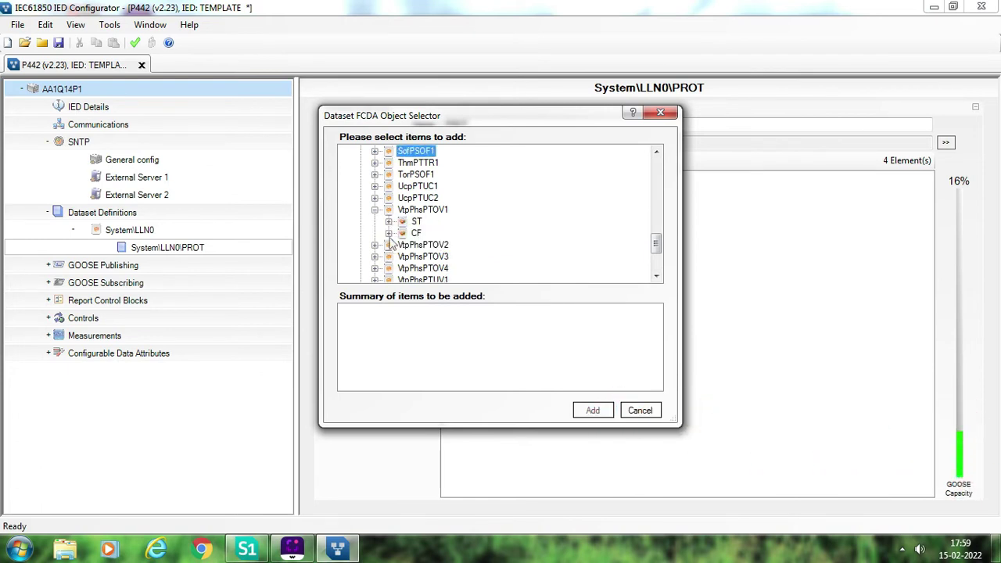
pyautogui.click(389, 221)
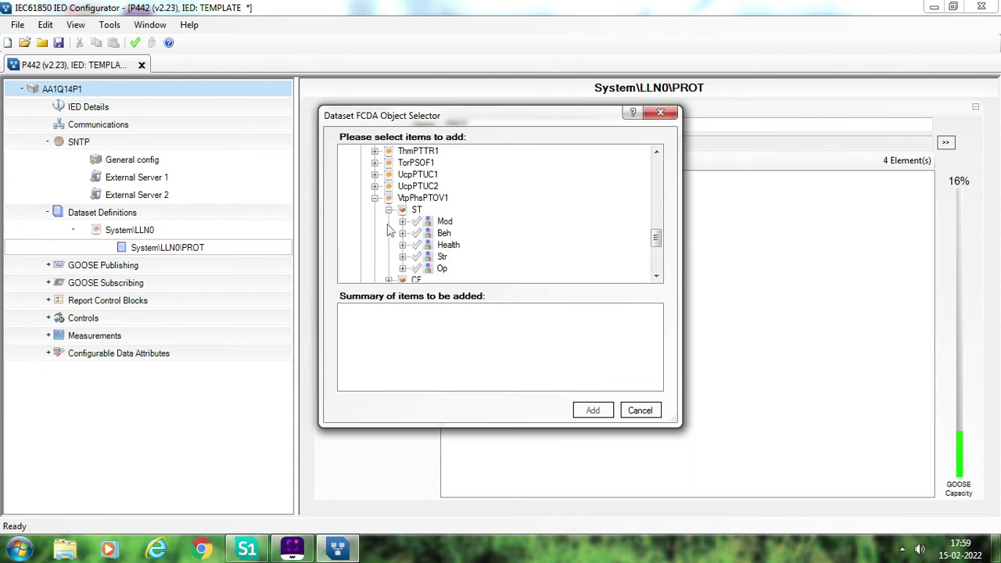
pyautogui.click(437, 260)
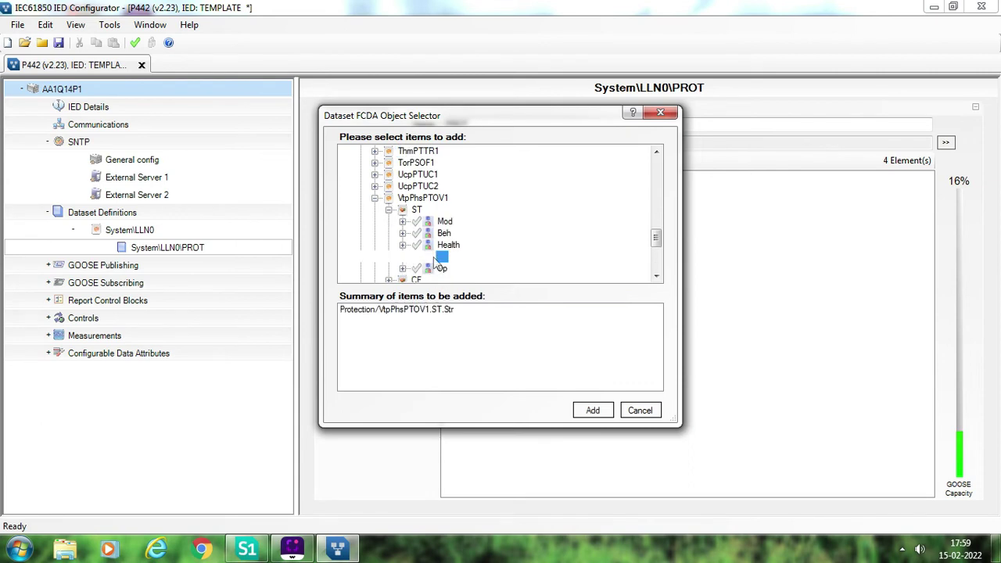
pyautogui.click(442, 269)
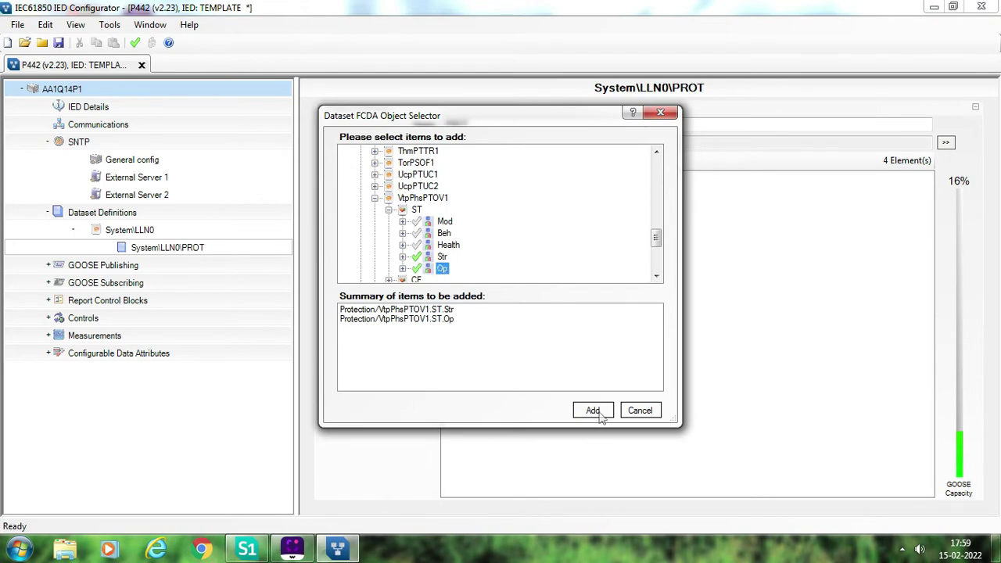
pyautogui.click(593, 410)
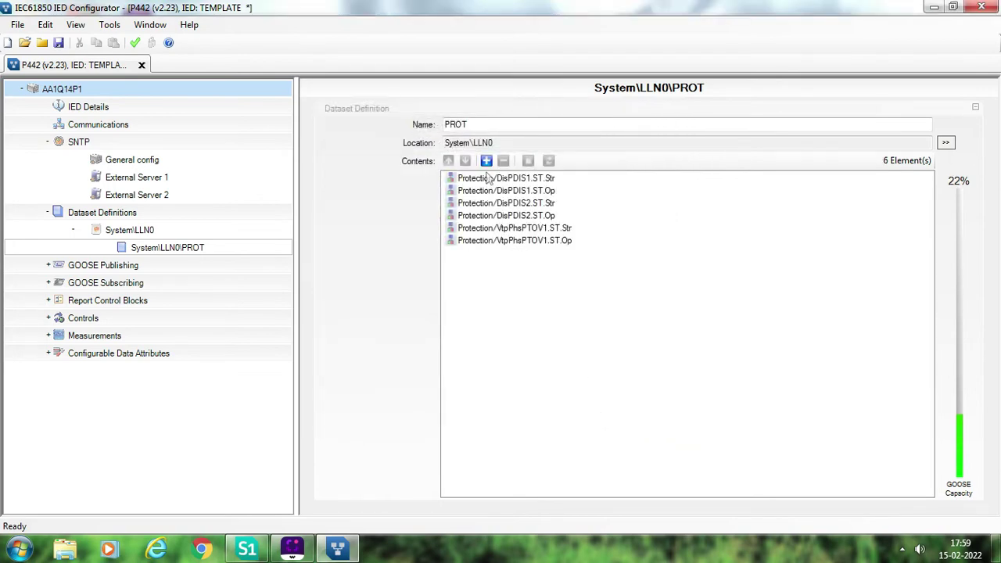
# Add the general attribute of the Tr status object in Protection/PTRC1 to the PROT dataset
pyautogui.click(486, 160)
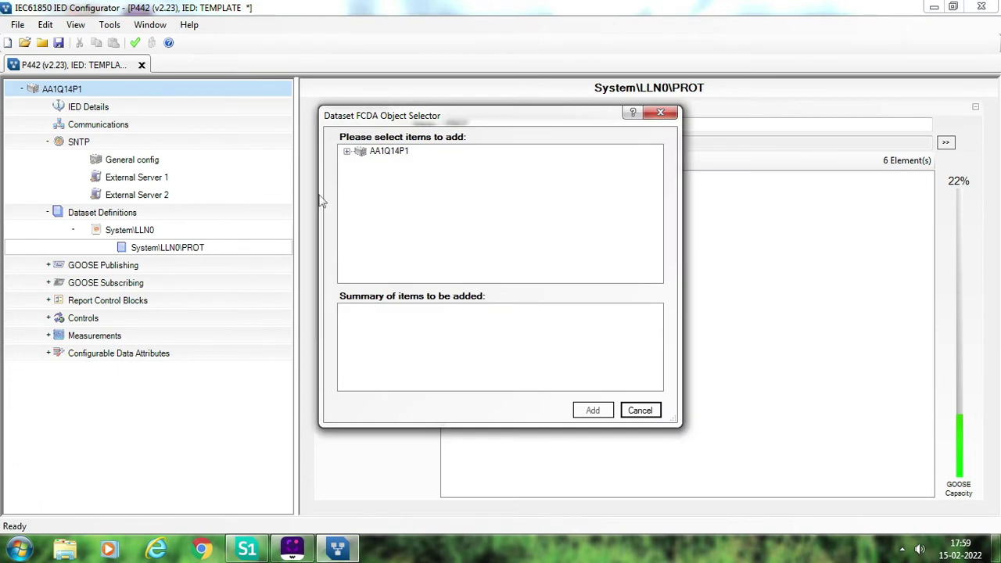
pyautogui.click(347, 152)
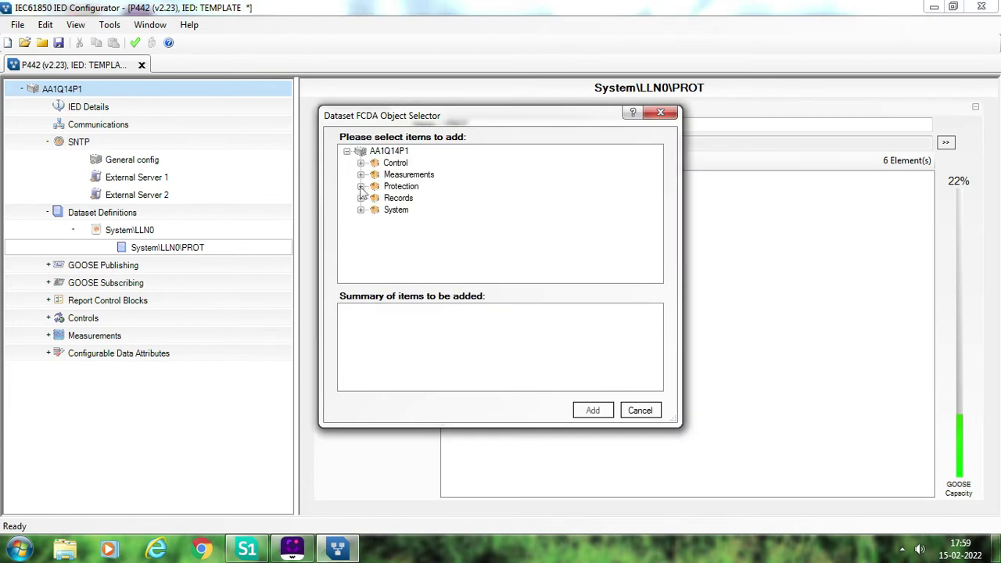
pyautogui.click(361, 186)
pyautogui.moveTo(657, 176); pyautogui.dragTo(661, 237)
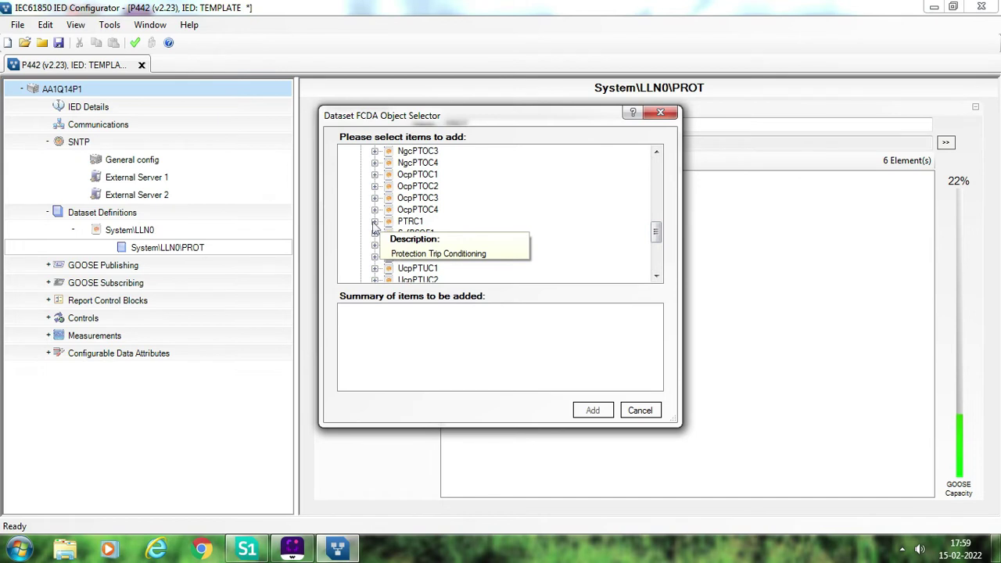
pyautogui.click(375, 222)
pyautogui.click(390, 233)
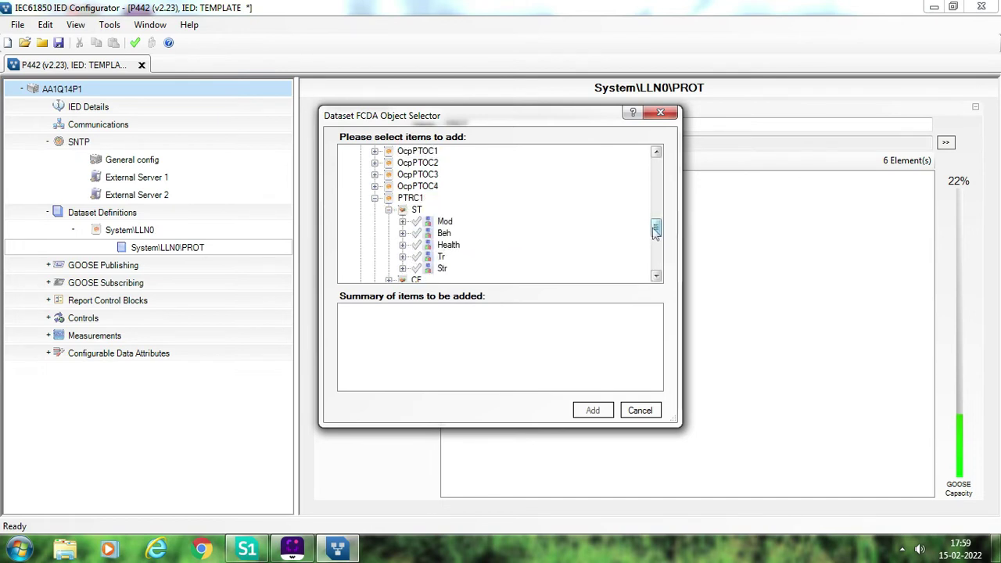
pyautogui.moveTo(655, 228); pyautogui.dragTo(656, 235)
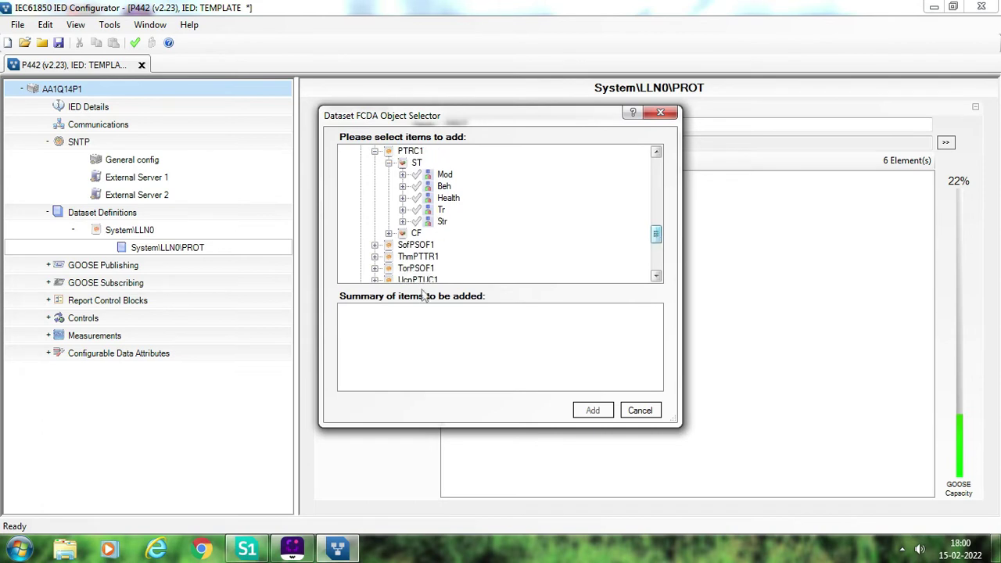
pyautogui.click(402, 211)
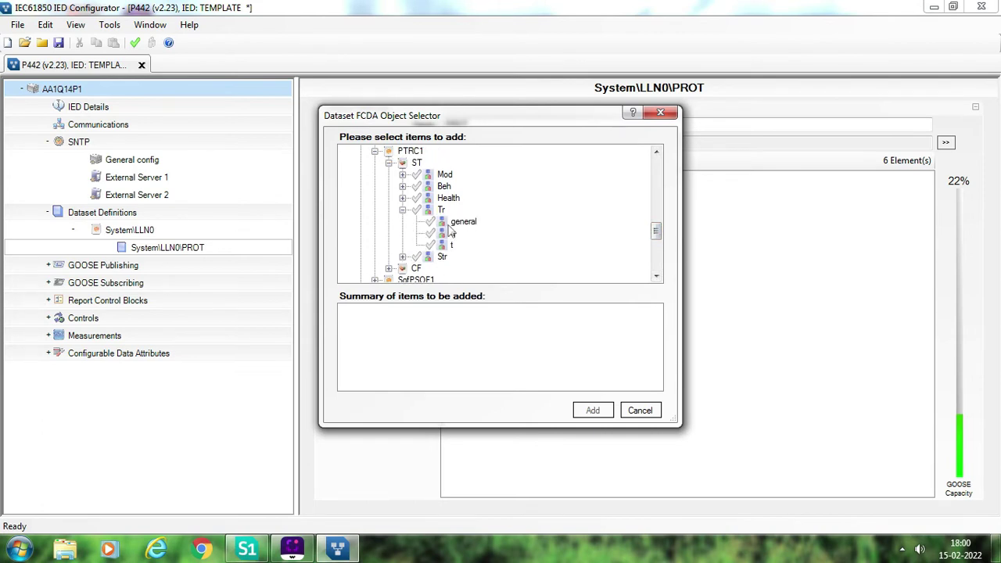
pyautogui.click(430, 223)
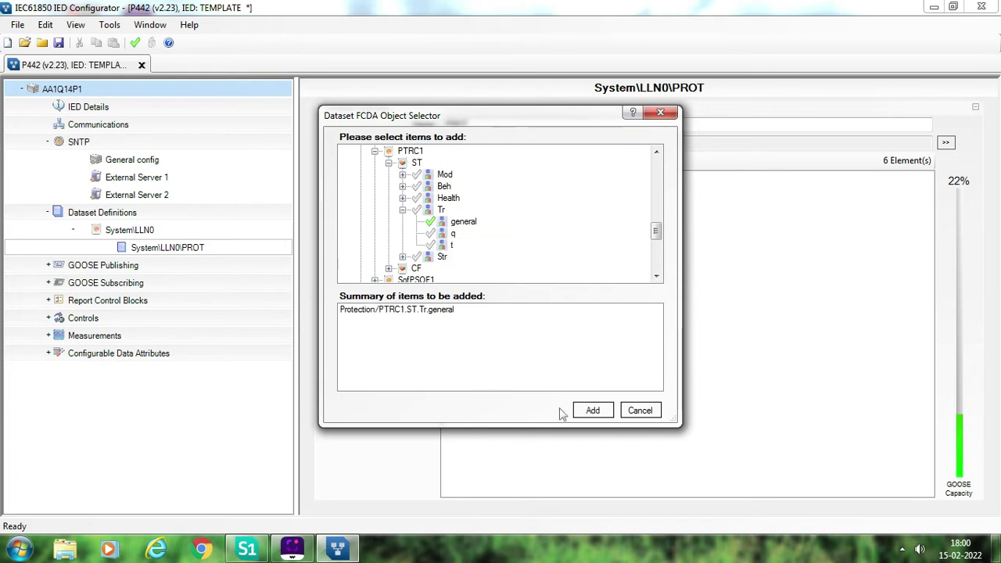
pyautogui.click(592, 412)
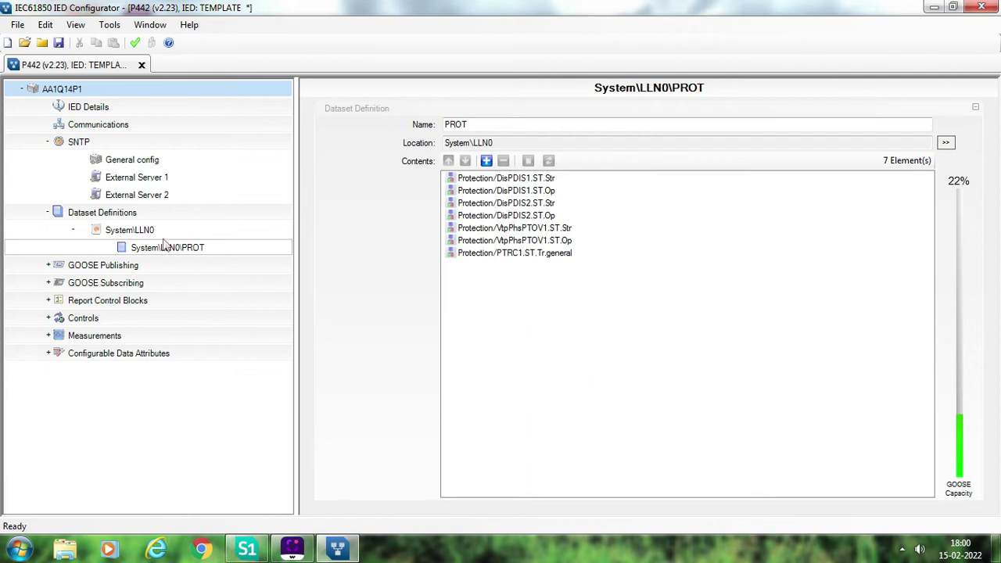
# Add another dataset to the Dataset Definitions and name it MEAS
pyautogui.click(130, 230)
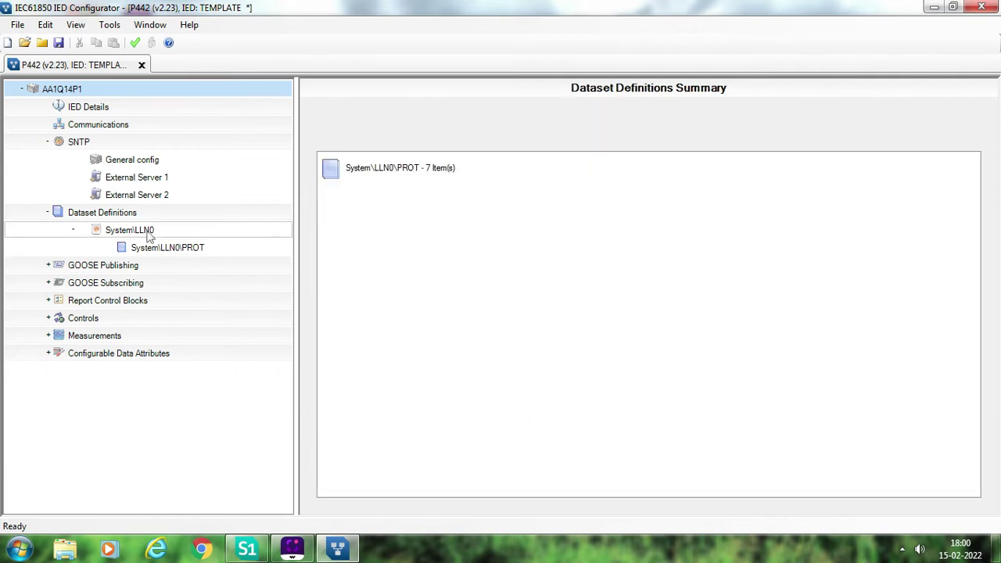
pyautogui.click(127, 214)
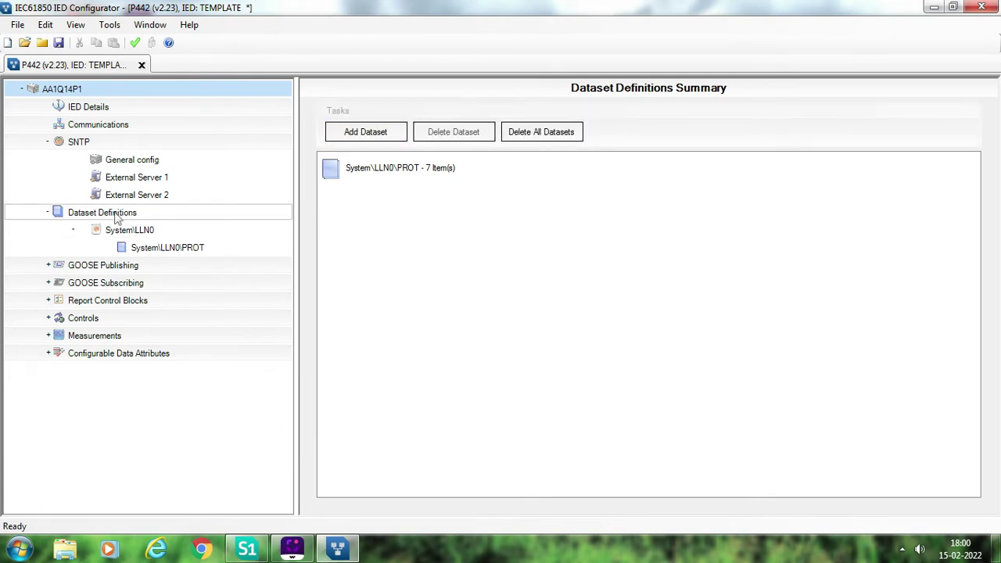
pyautogui.click(367, 133)
pyautogui.doubleClick(504, 127)
pyautogui.write('MEAS')
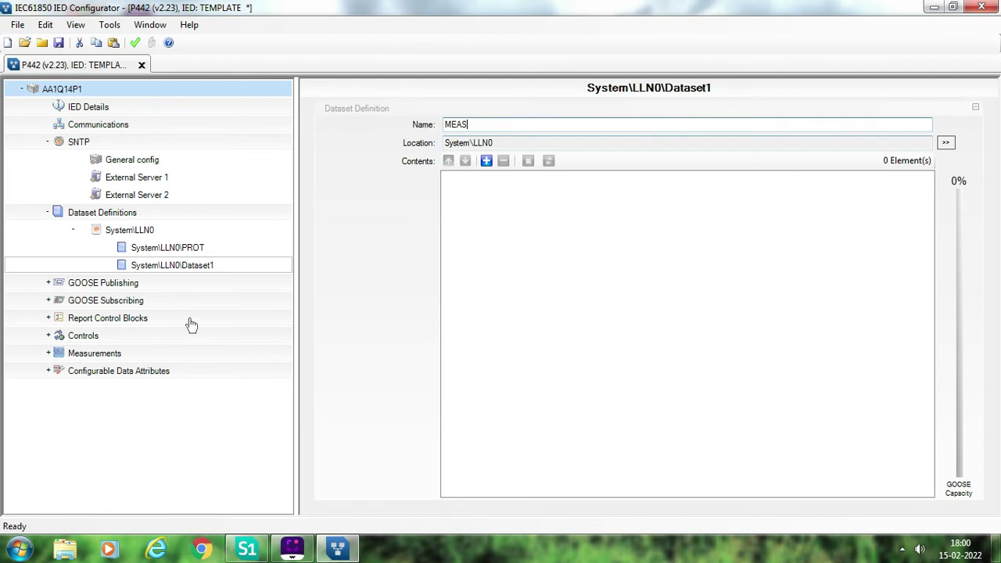
# Select the TotW, TotVAr, TotVA and TotPF objects under MX of Measurements/SecFouMMXU1 for the MEAS dataset
pyautogui.click(487, 163)
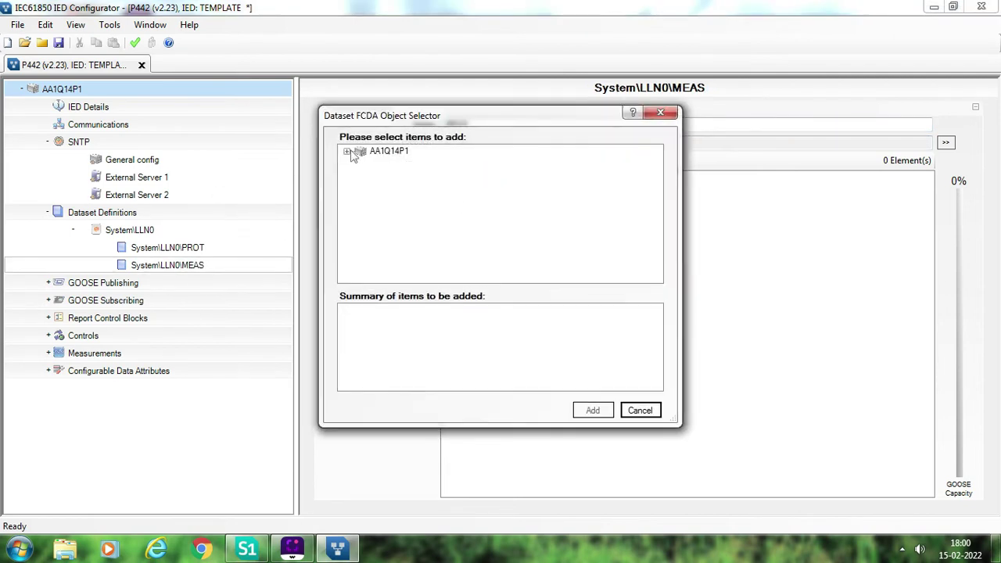
pyautogui.click(347, 151)
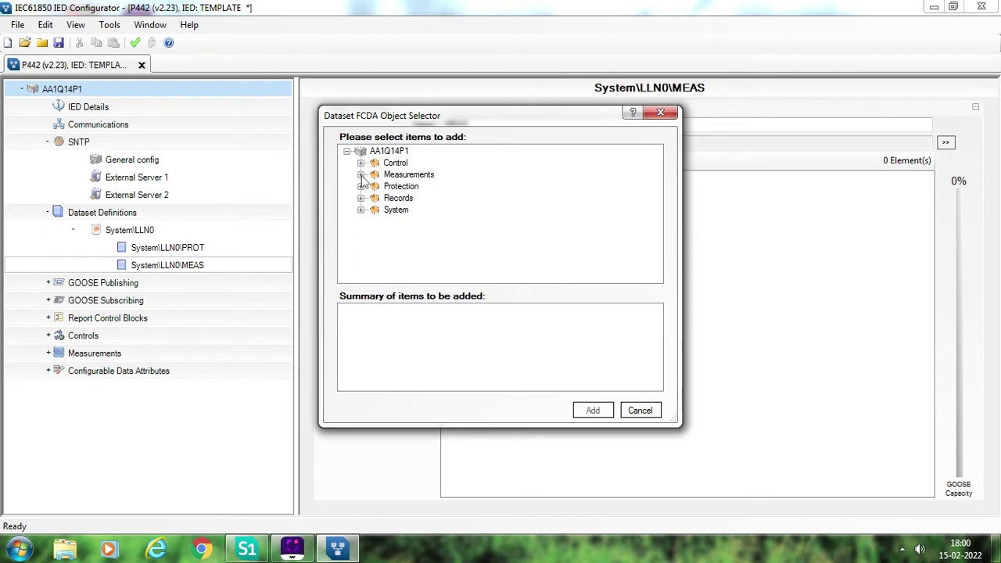
pyautogui.click(360, 176)
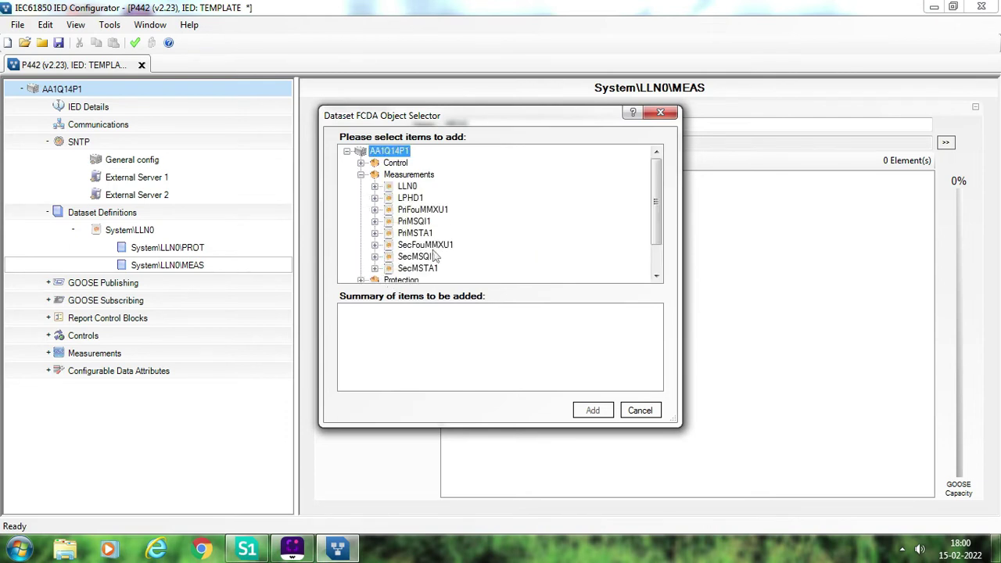
pyautogui.click(374, 246)
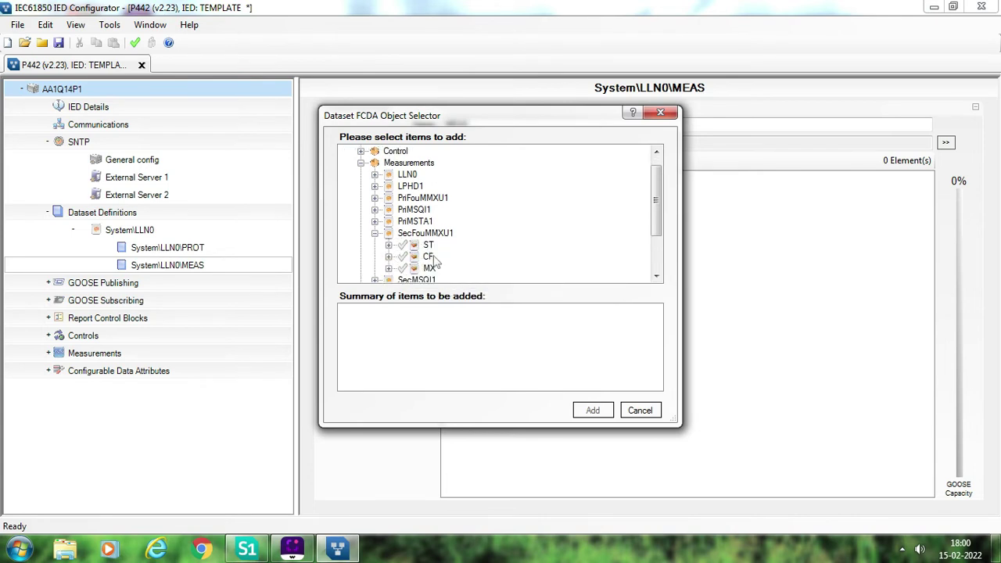
pyautogui.click(389, 268)
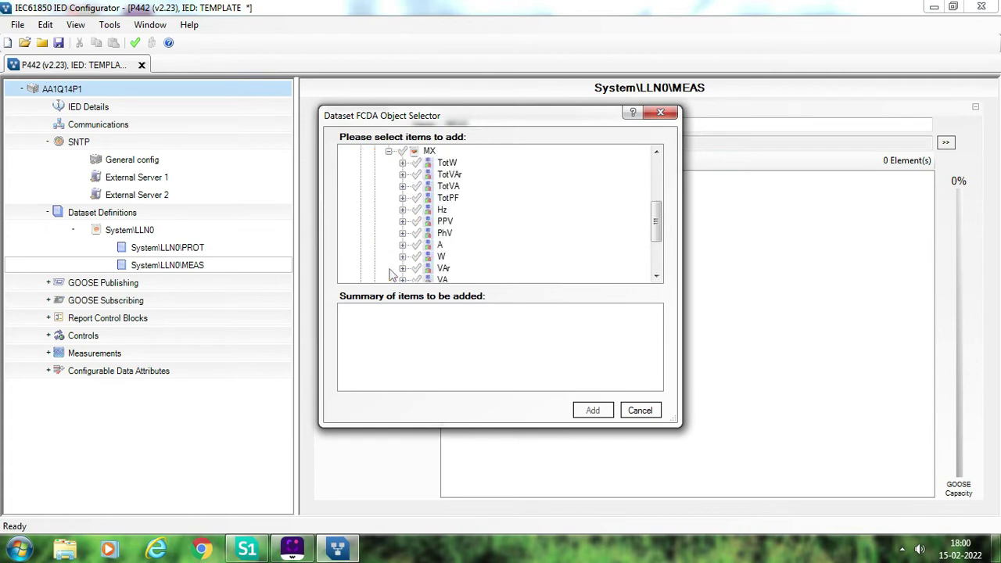
pyautogui.click(416, 162)
pyautogui.click(416, 175)
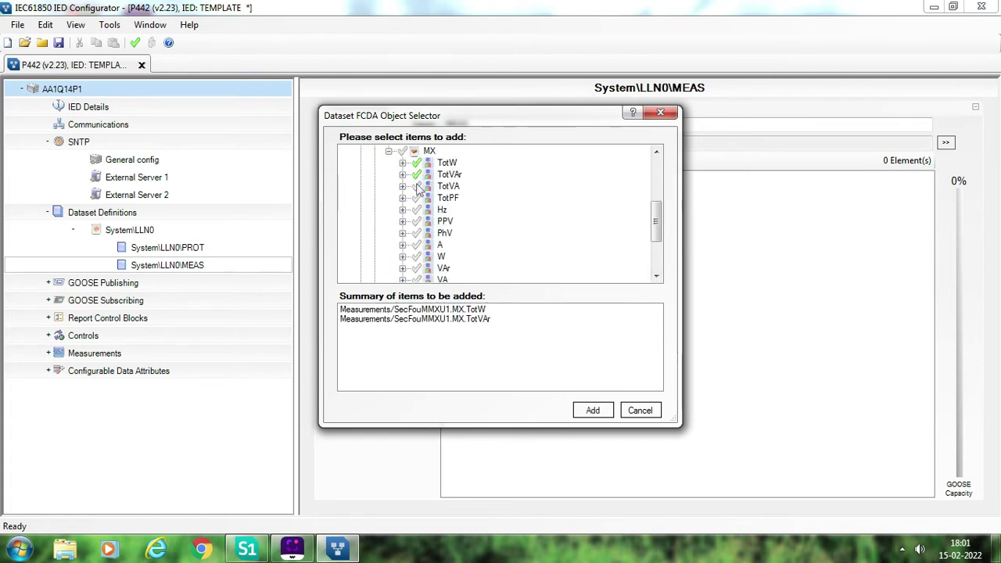
pyautogui.click(416, 186)
pyautogui.click(418, 199)
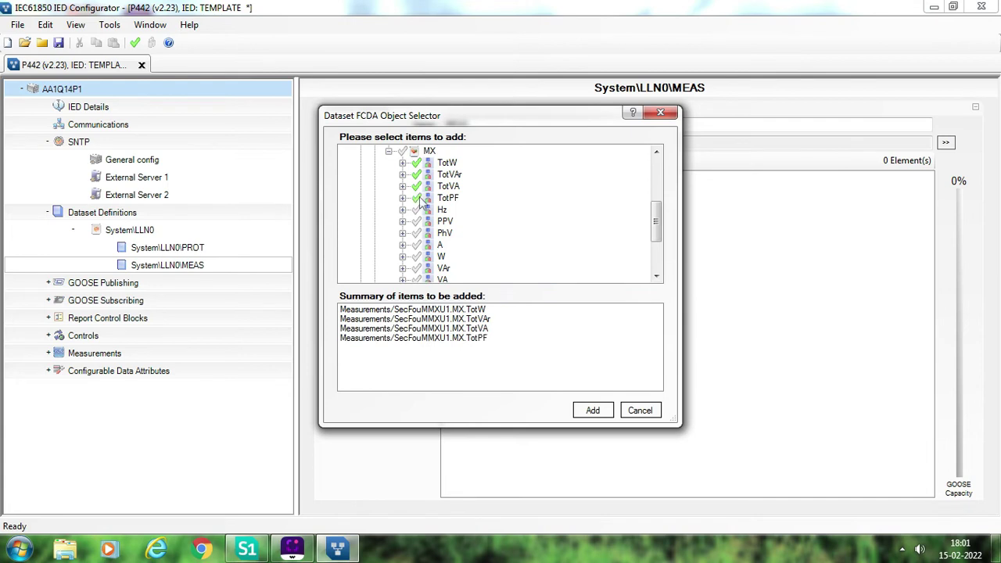
# Include the Hz, PPV, PhV and A objects of SecFouMMXU1 MX in the MEAS dataset selection
pyautogui.click(418, 210)
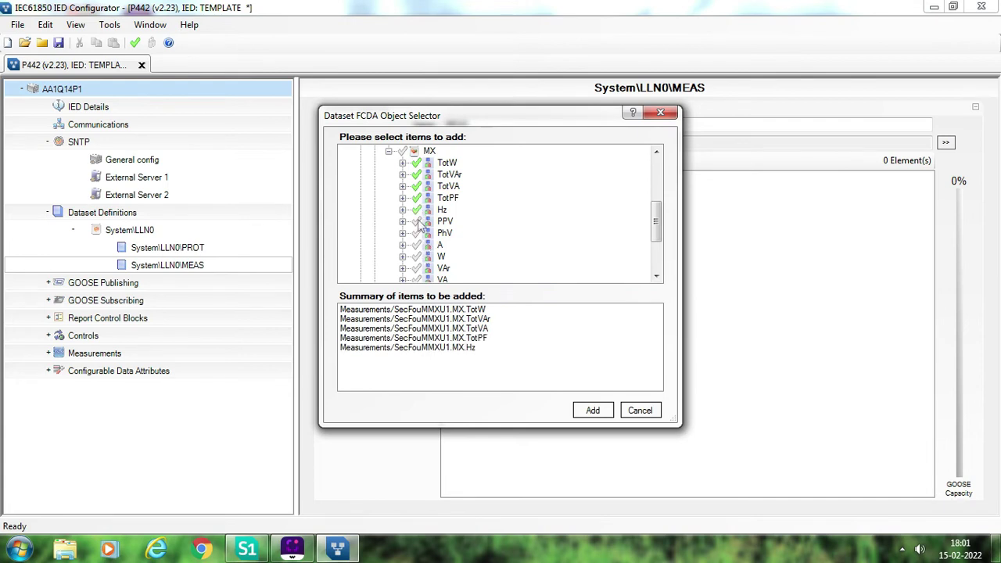
pyautogui.click(417, 221)
pyautogui.click(417, 233)
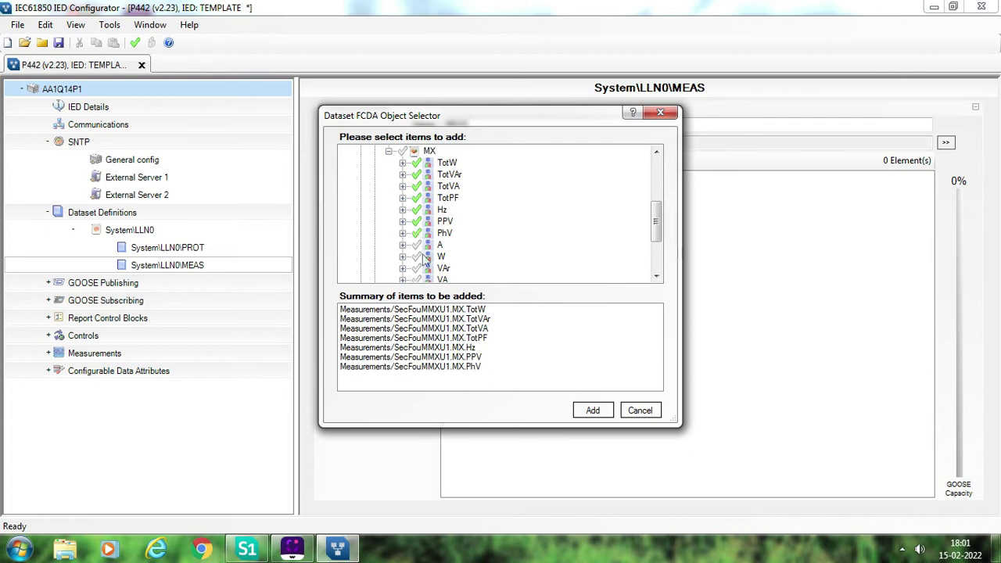
pyautogui.click(417, 246)
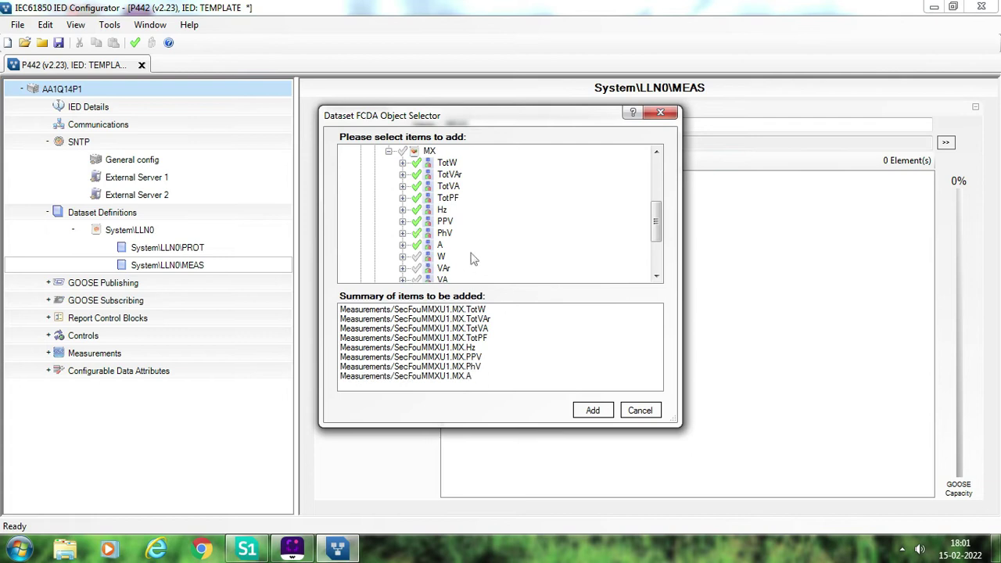
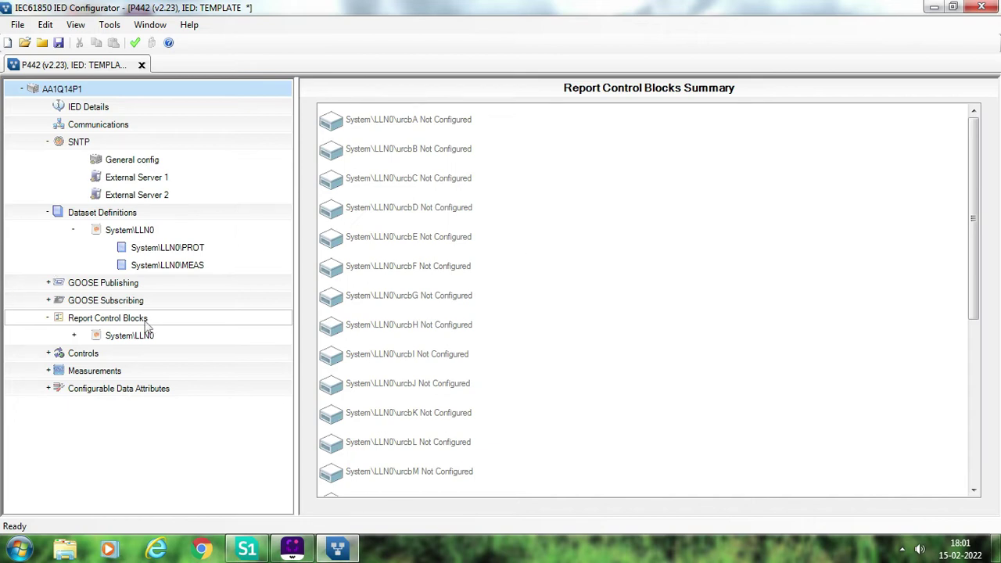
# Open the report control block System\LLN0\urcbA and set its dataset reference to AA1Q14P1System/LLN0$PROT
pyautogui.click(415, 125)
pyautogui.doubleClick(415, 127)
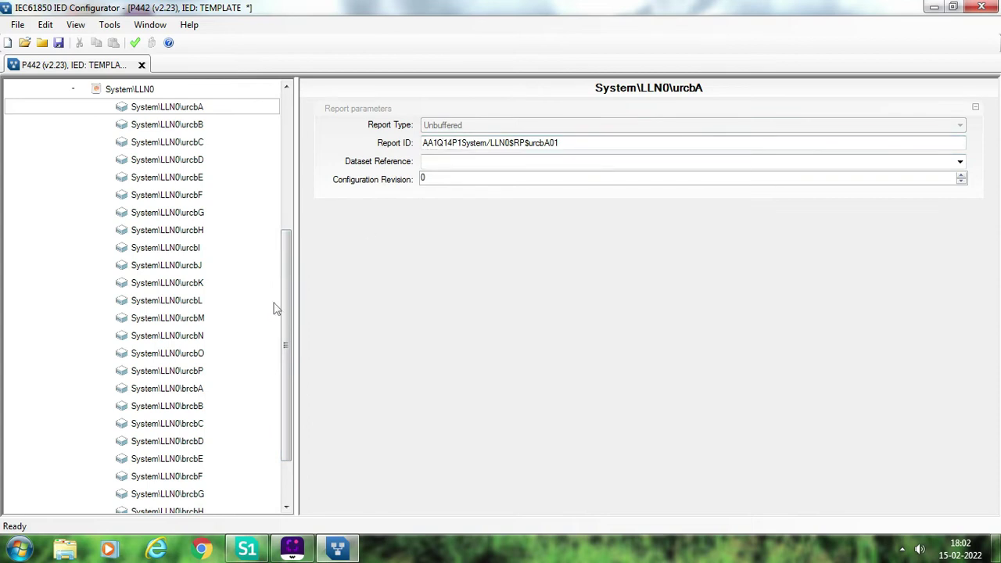
pyautogui.scroll(2, 285, 308)
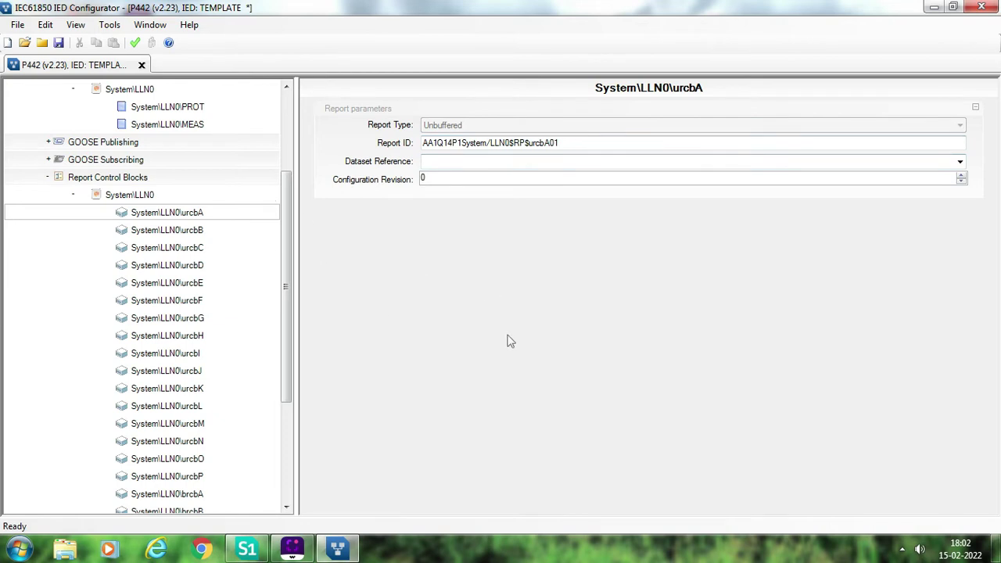
pyautogui.click(961, 163)
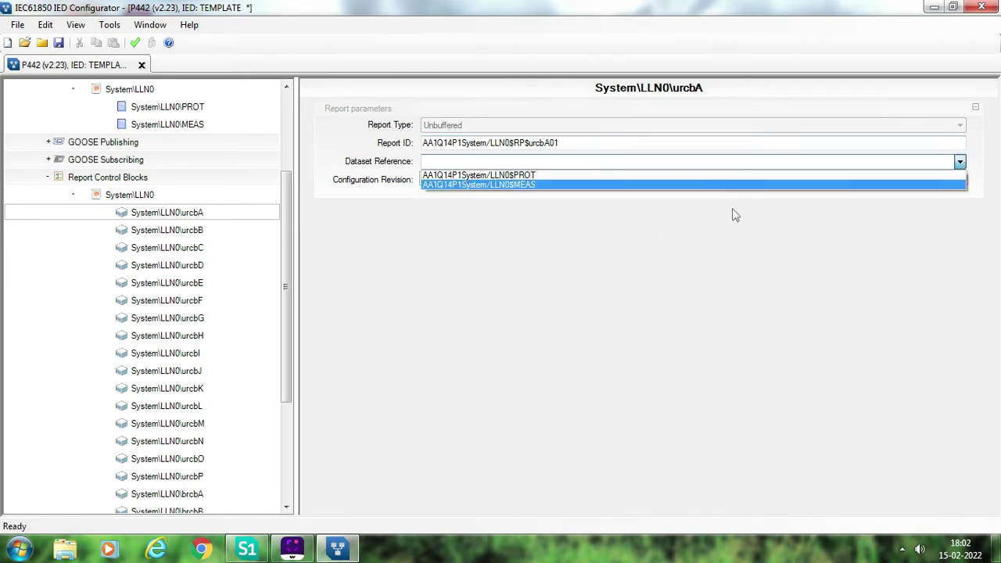
pyautogui.click(657, 184)
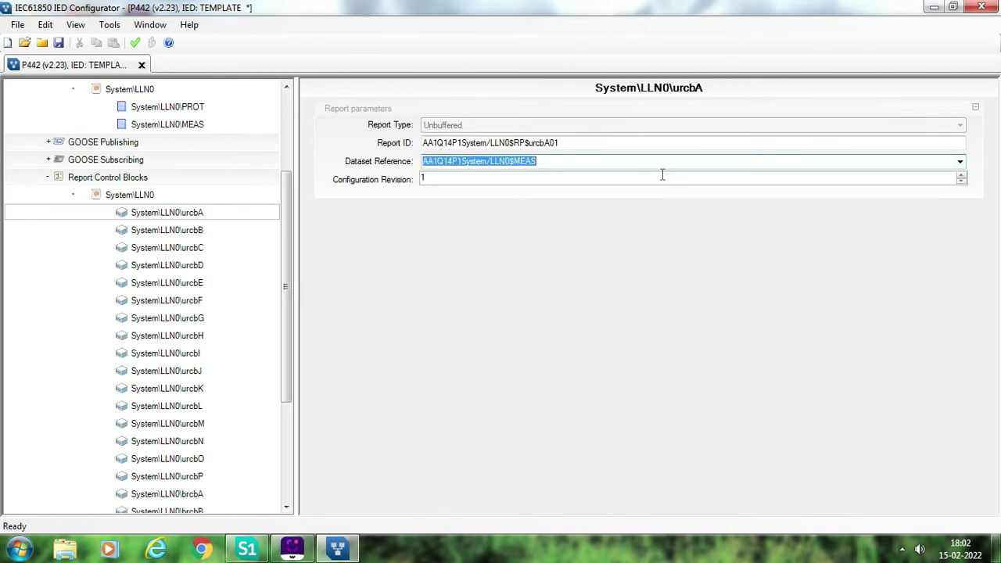
pyautogui.click(961, 162)
pyautogui.click(822, 178)
# Set the dataset reference of report control blocks urcbB and urcbC to AA1Q14P1System/LLN0$PROT
pyautogui.click(183, 230)
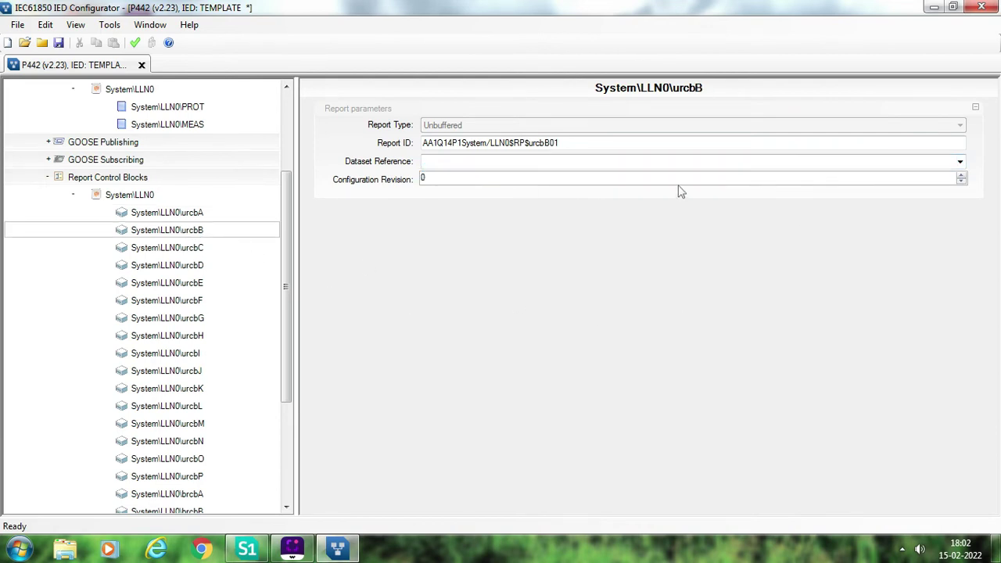
pyautogui.click(959, 161)
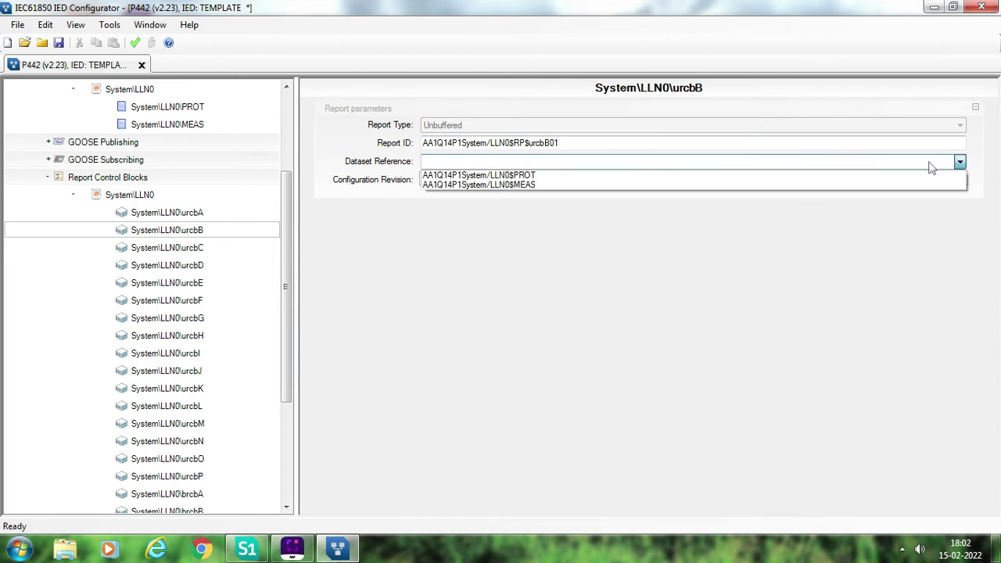
pyautogui.click(909, 175)
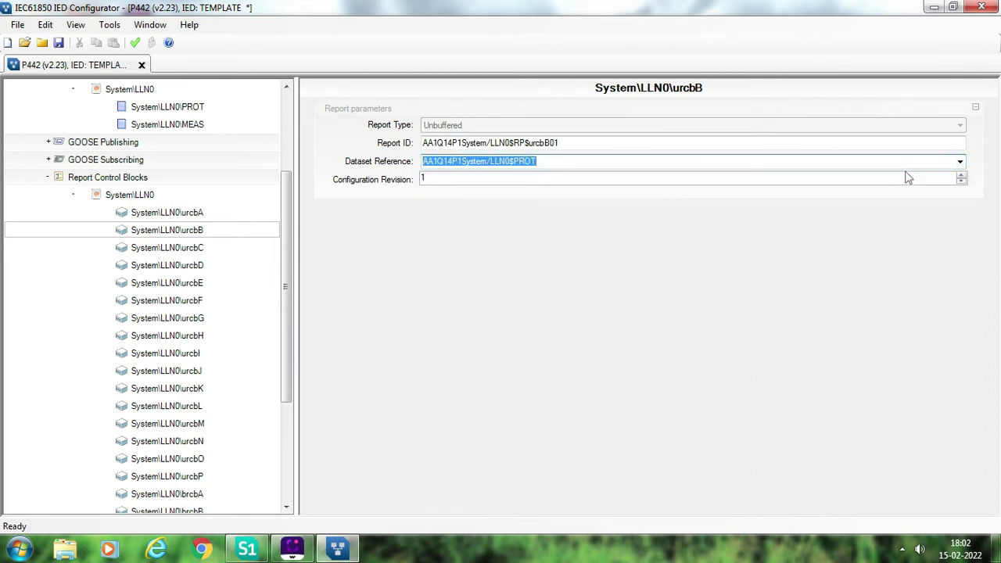
pyautogui.click(198, 250)
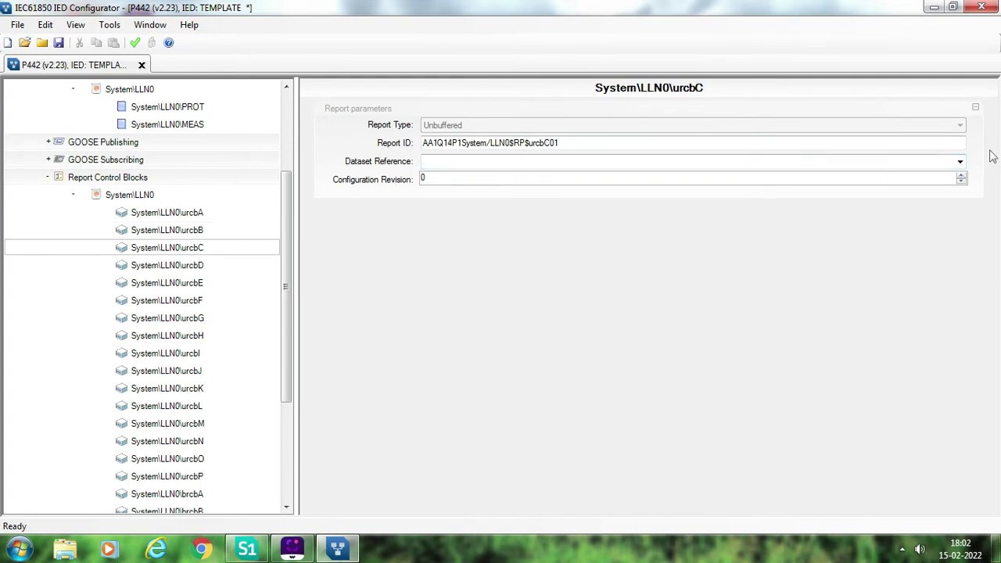
pyautogui.click(960, 161)
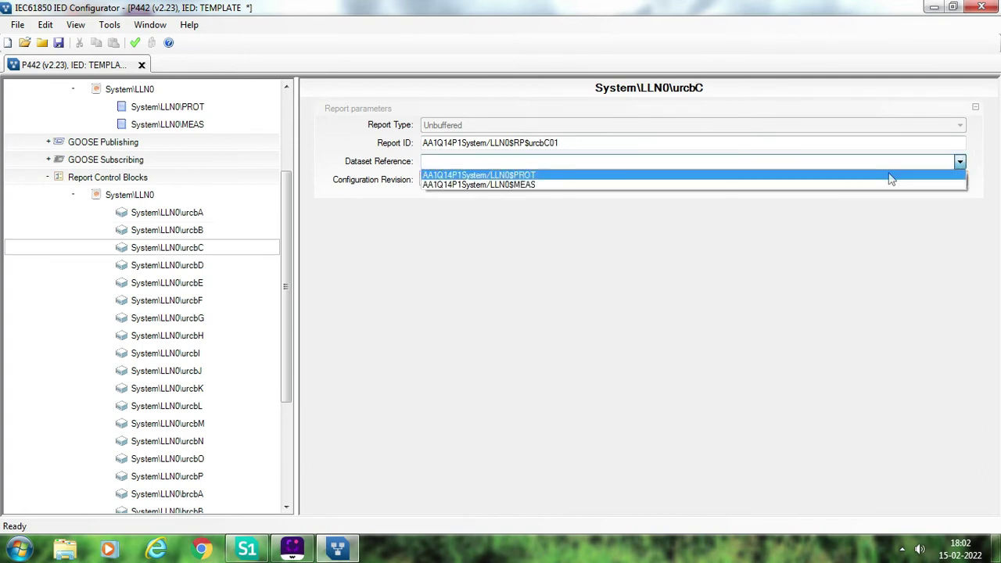
pyautogui.click(829, 170)
# Assign the AA1Q14P1System/LLN0$PROT dataset to report control block urcbD and check the Report Control Blocks summary
pyautogui.click(188, 266)
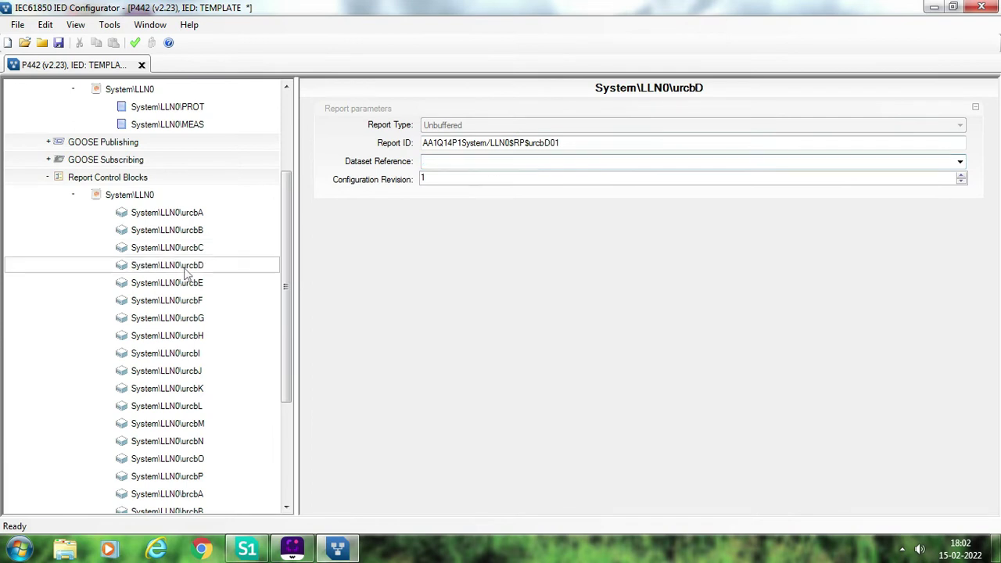
pyautogui.click(961, 162)
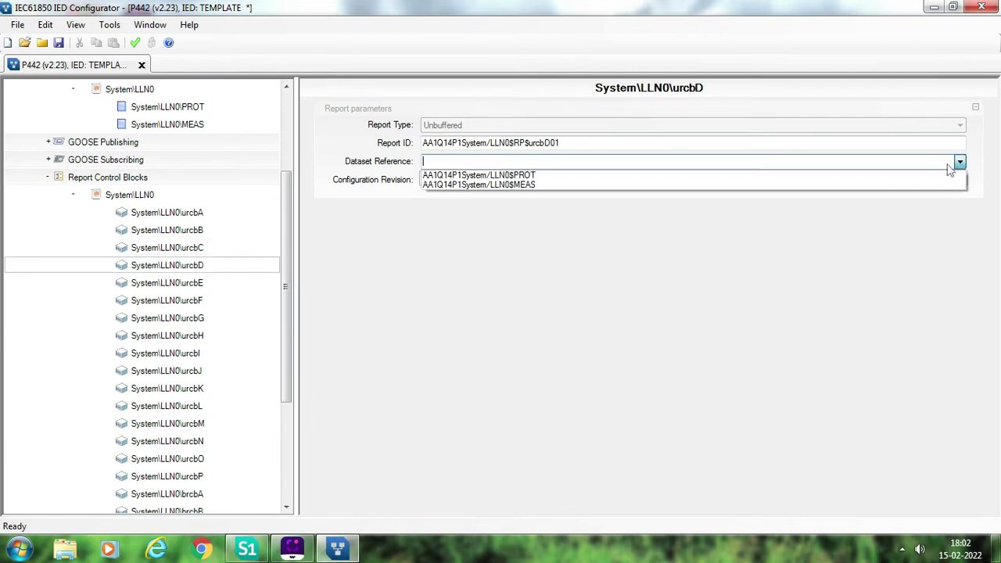
pyautogui.click(904, 175)
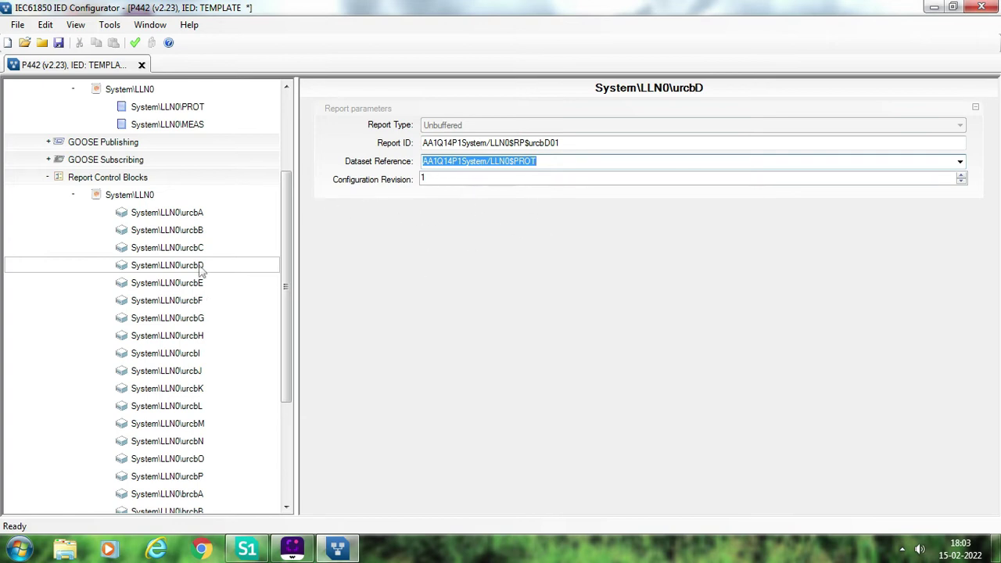
pyautogui.click(143, 198)
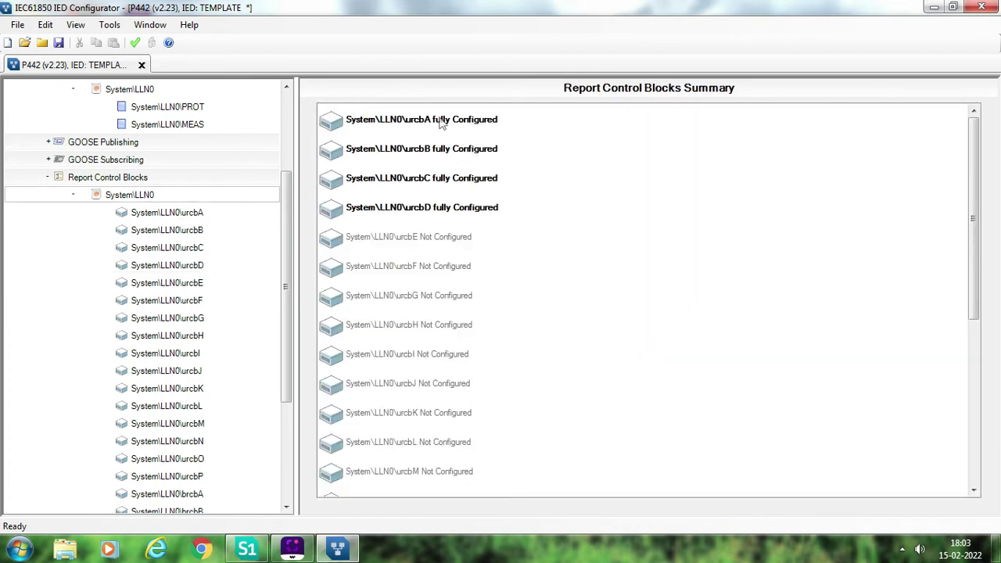
# Set the dataset reference of report control blocks urcbE and urcbF to AA1Q14P1System/LLN0$MEAS
pyautogui.click(176, 287)
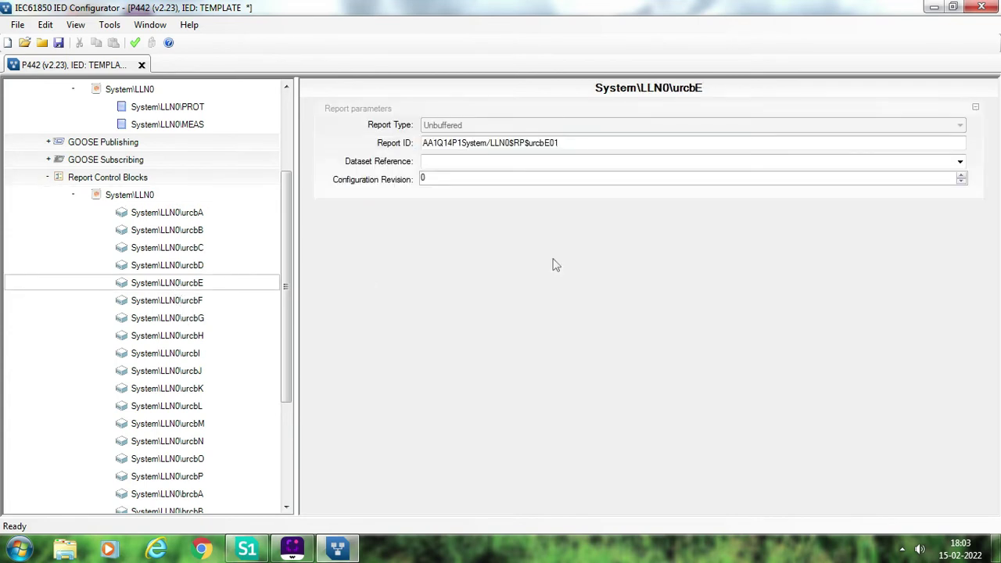
pyautogui.click(958, 161)
pyautogui.click(856, 186)
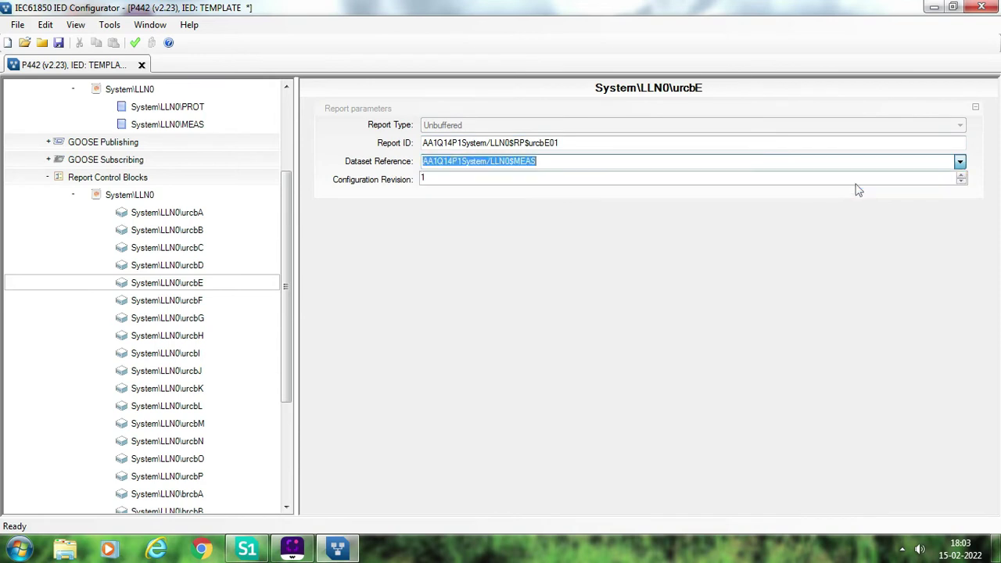
pyautogui.click(190, 305)
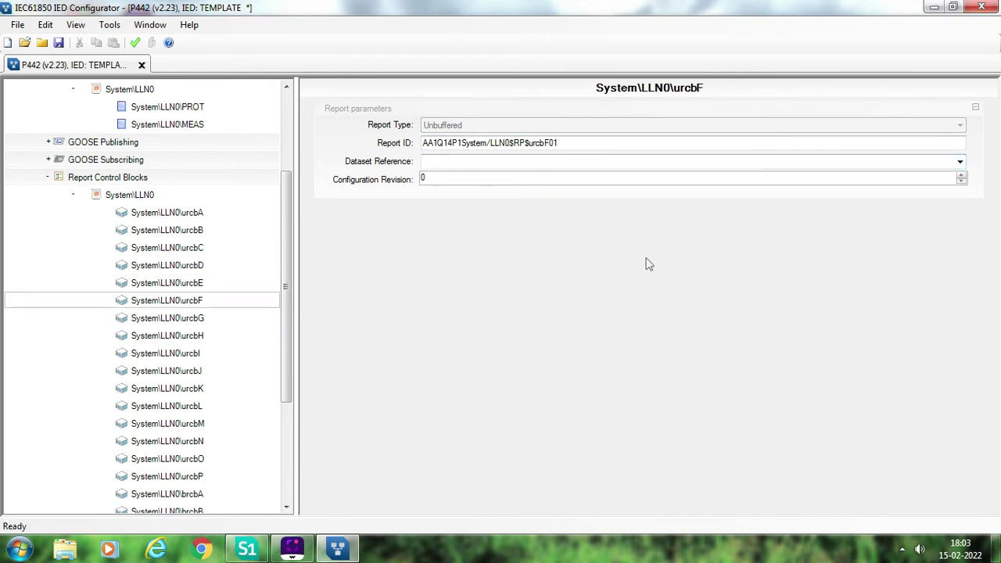
pyautogui.click(960, 161)
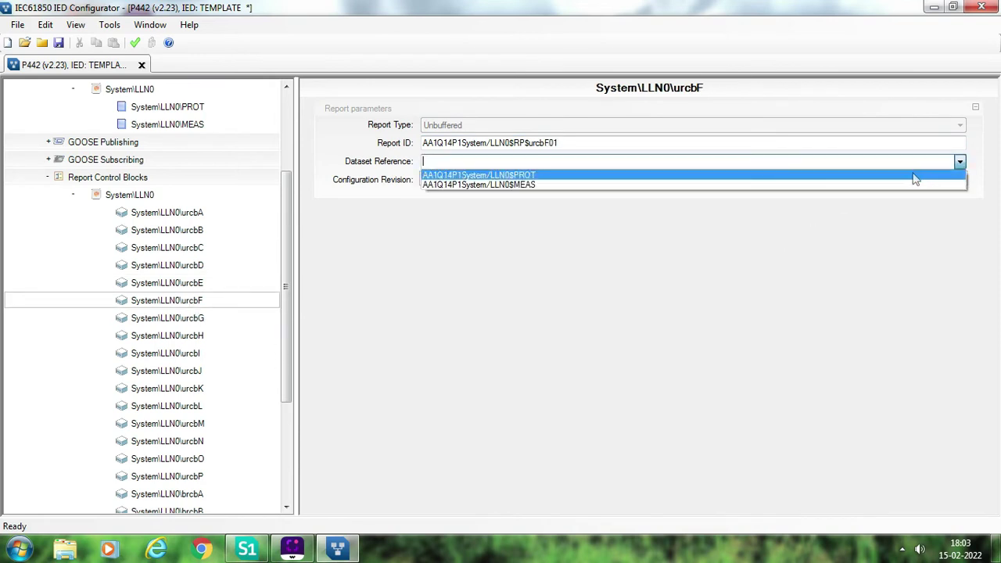
pyautogui.click(831, 186)
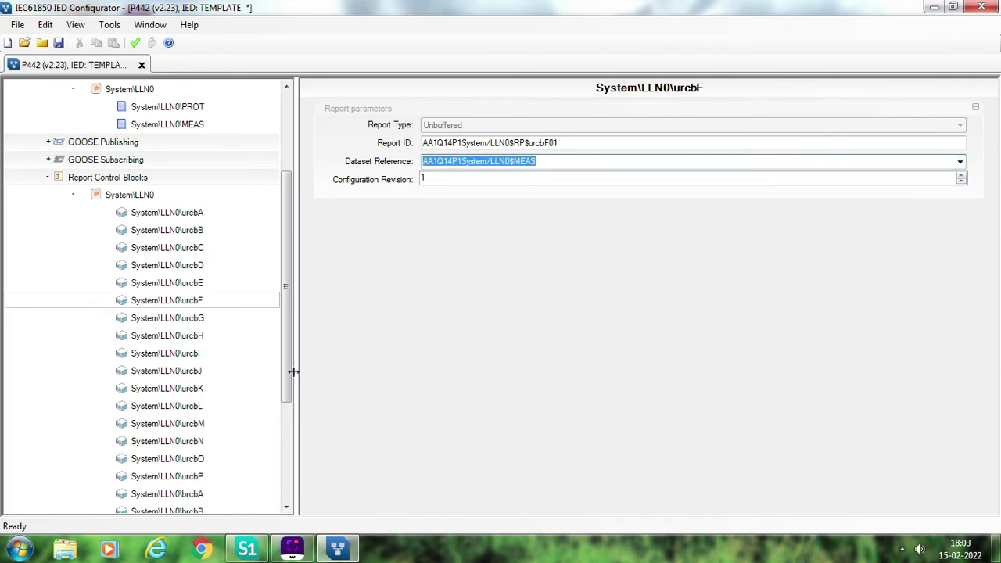
# Assign the AA1Q14P1System/LLN0$MEAS dataset to report control block urcbG and review the Report Control Blocks summary
pyautogui.click(201, 319)
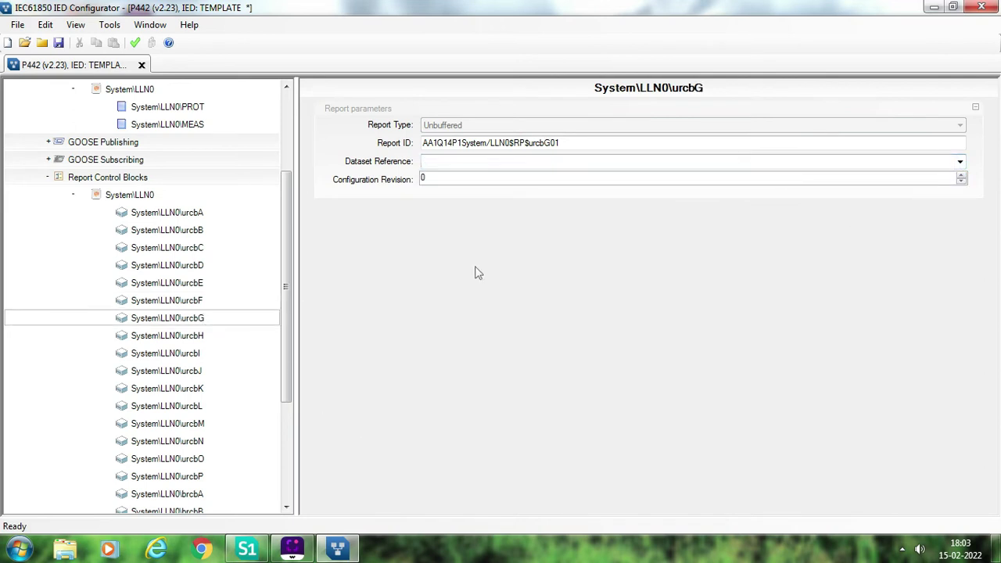
pyautogui.click(961, 161)
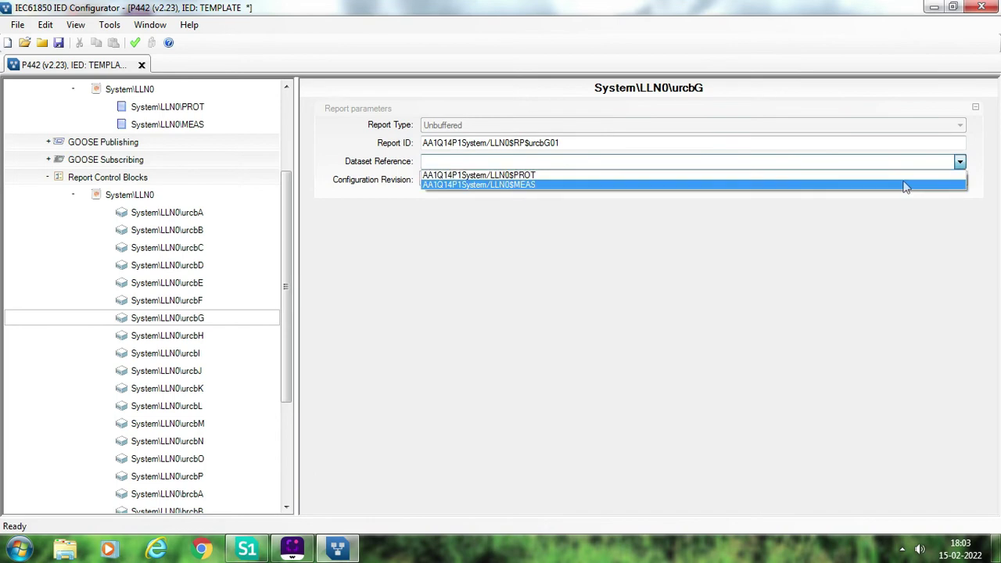
pyautogui.click(905, 186)
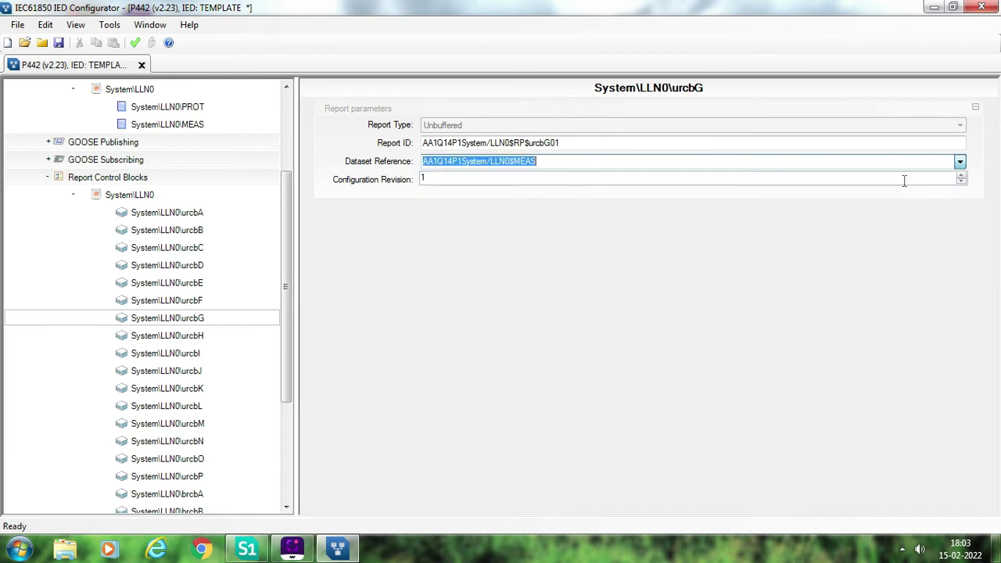
pyautogui.click(141, 180)
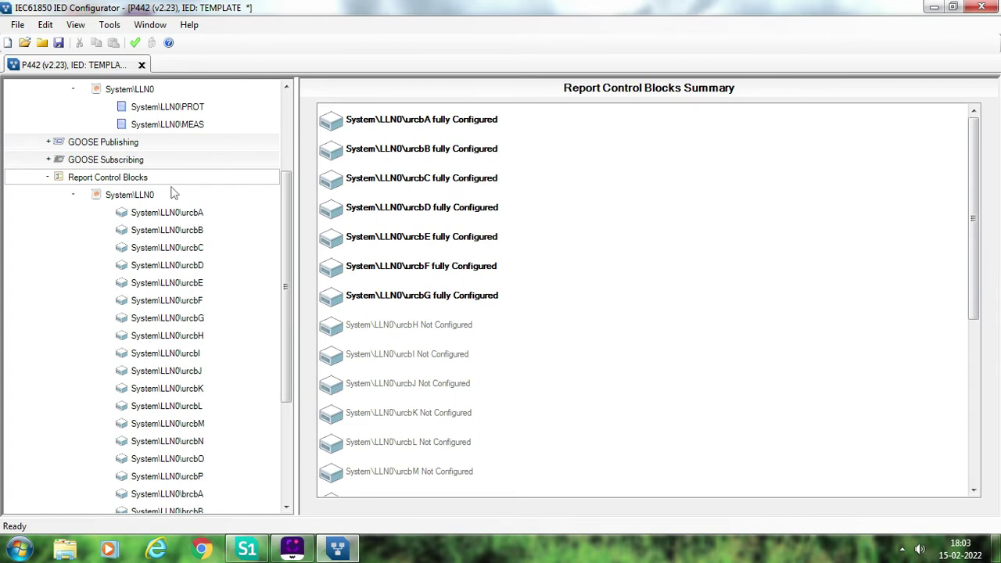
# Configure GOOSE publisher gcb01 with Application ID 1, VLAN Identifier 1 and dataset AA1Q14P1System/LLN0$PROT, and check the GOOSE Publishing summary
pyautogui.click(73, 195)
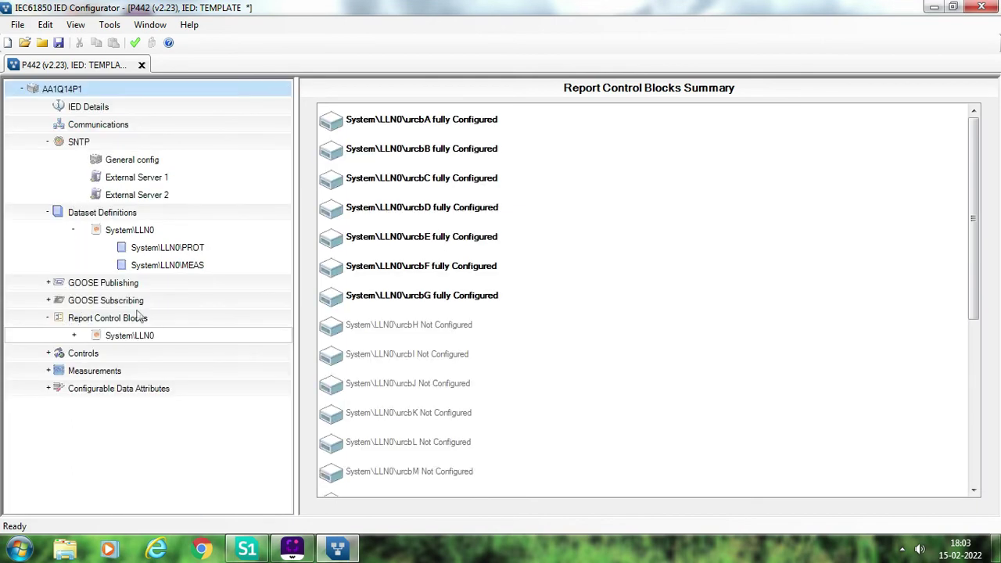
pyautogui.click(50, 283)
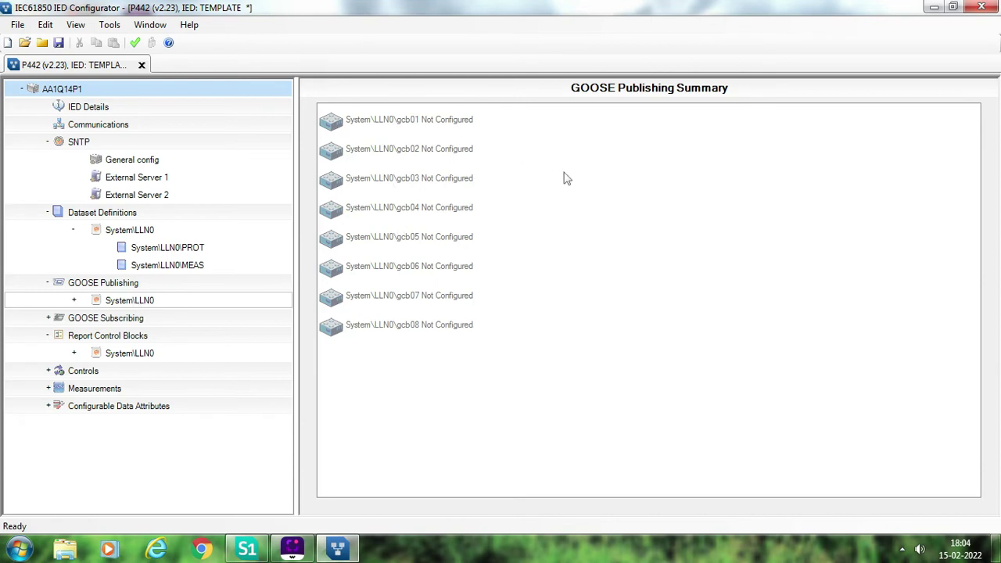
pyautogui.doubleClick(429, 125)
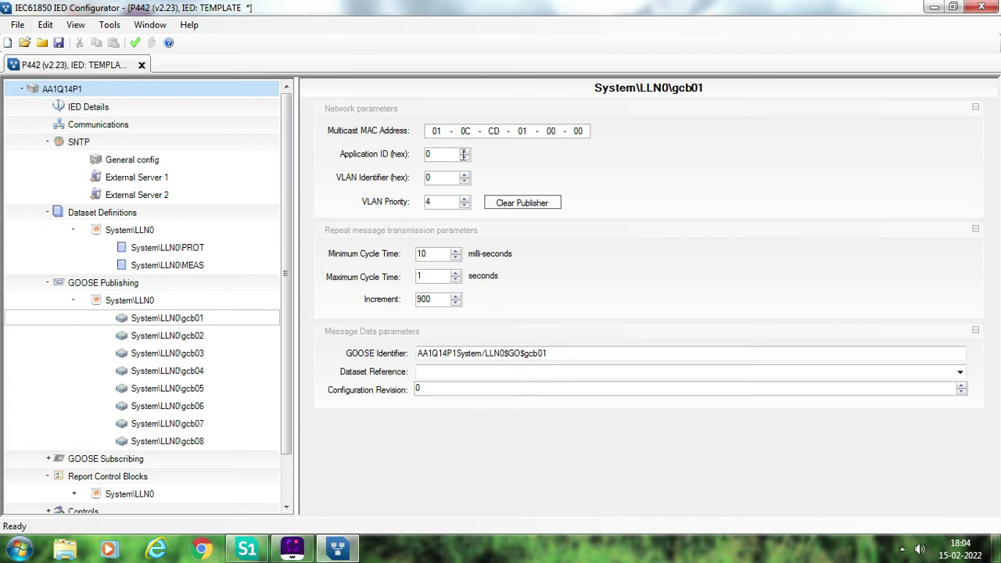
pyautogui.click(464, 150)
pyautogui.click(959, 373)
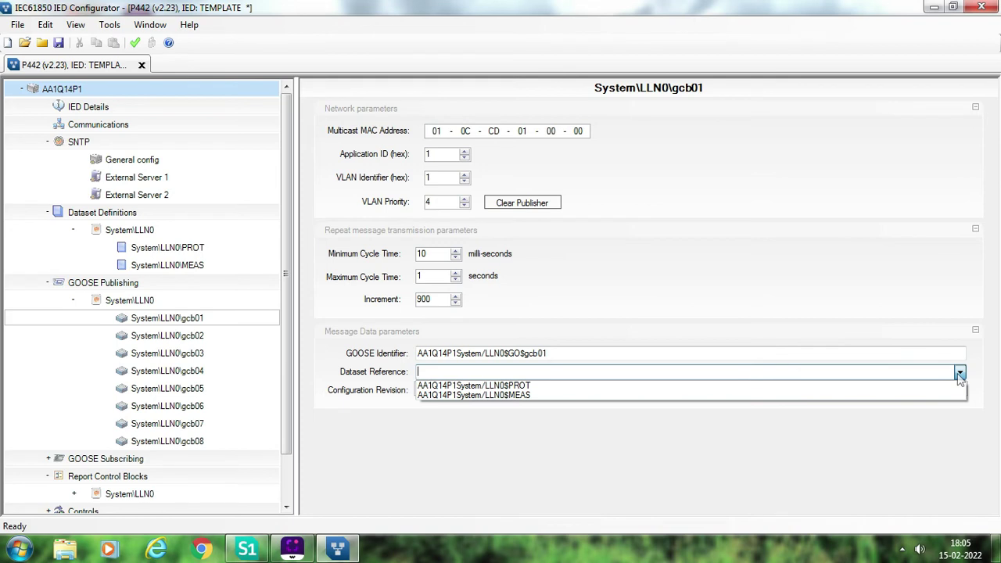
pyautogui.click(837, 387)
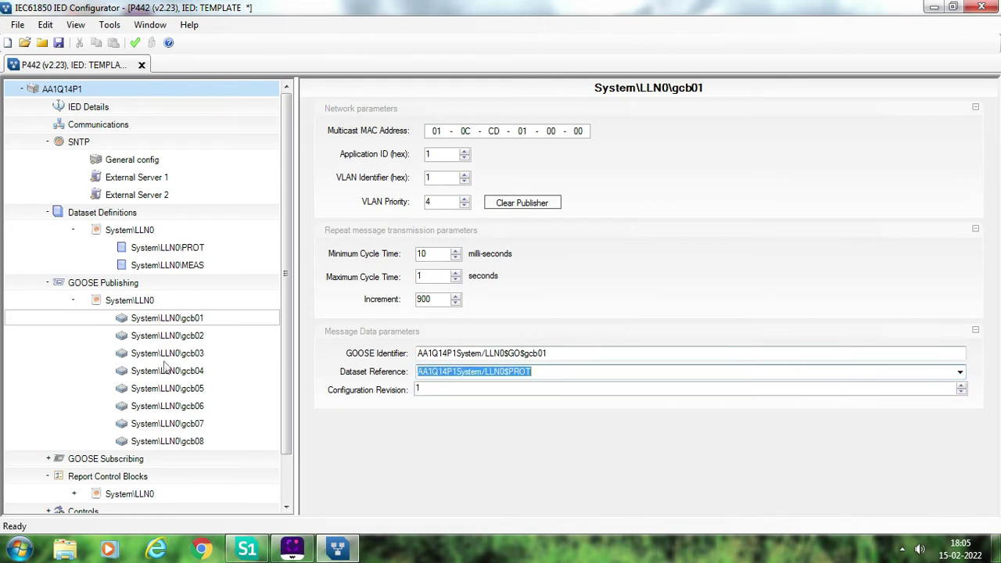
pyautogui.click(134, 303)
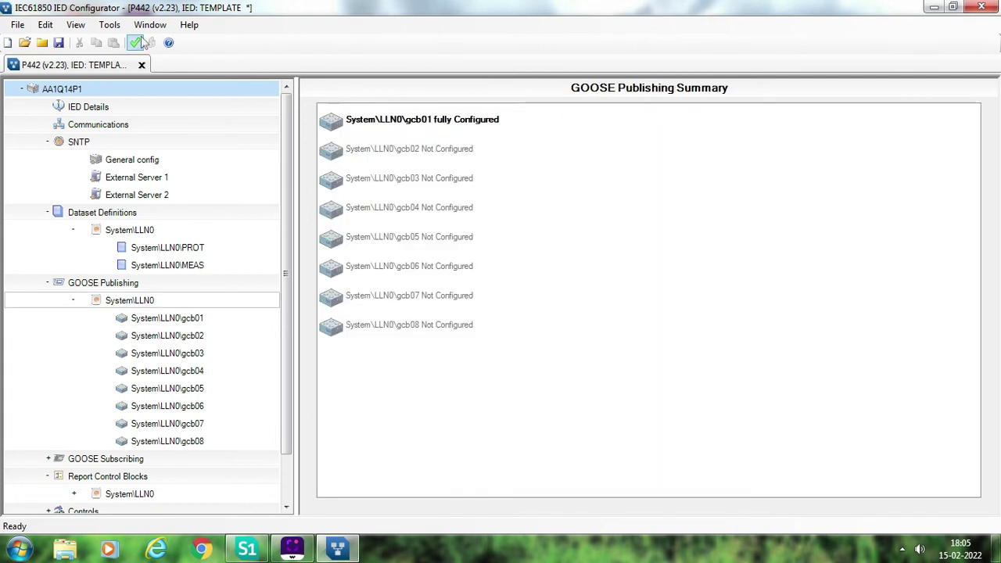
# Save and validate the AA1Q14P1 configuration in 000.mcl, and close the IED Configurator
pyautogui.click(58, 44)
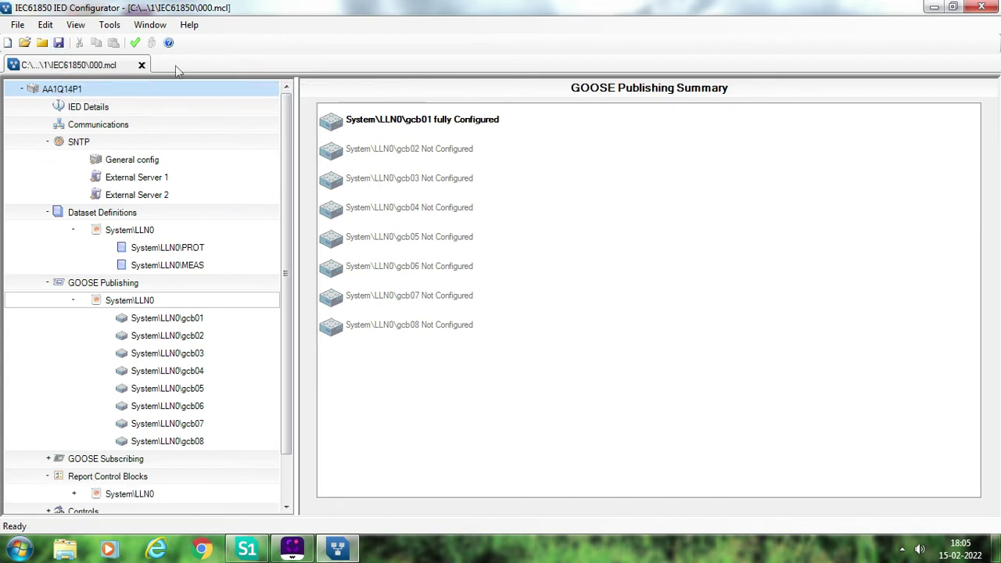
pyautogui.click(135, 44)
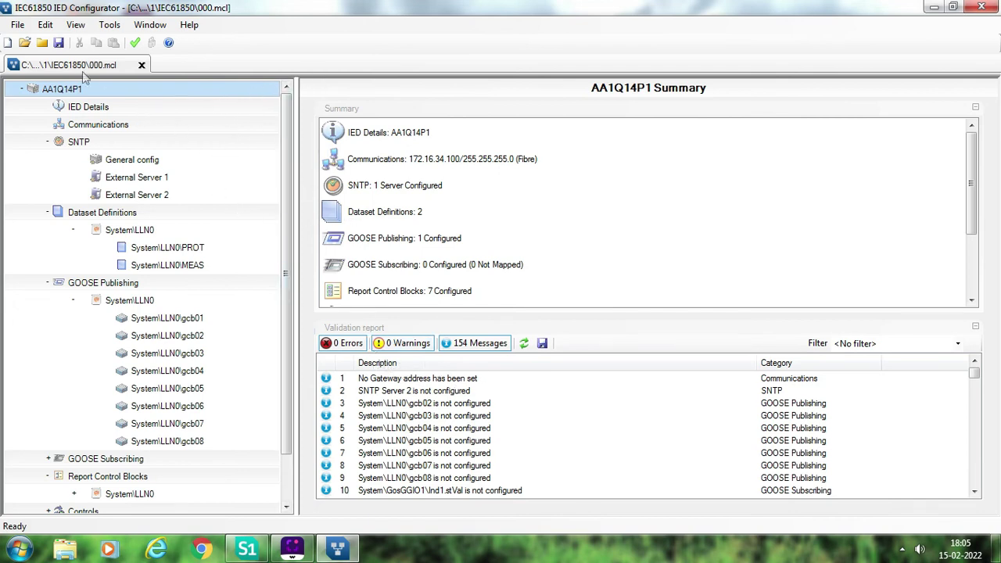
pyautogui.click(58, 44)
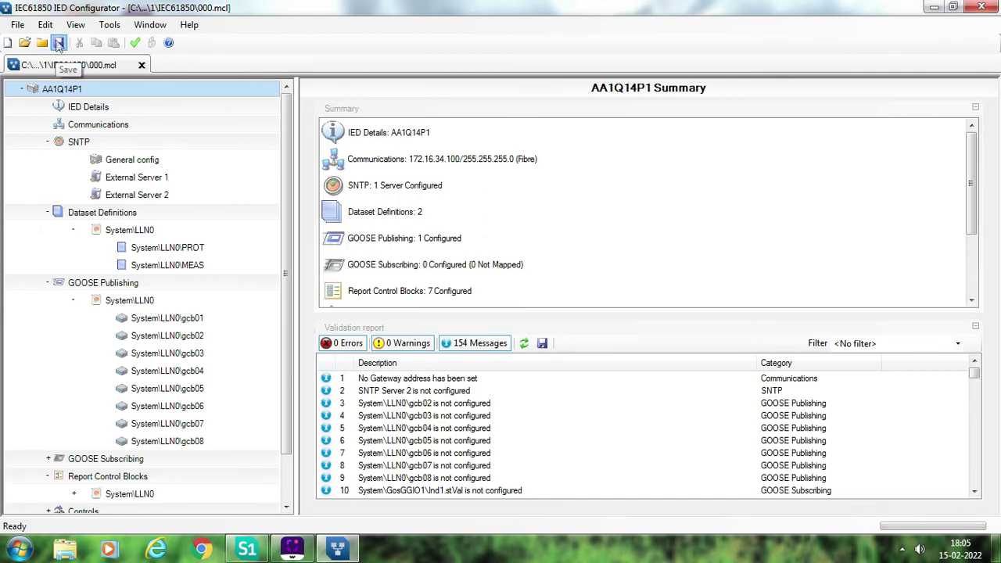
pyautogui.click(987, 7)
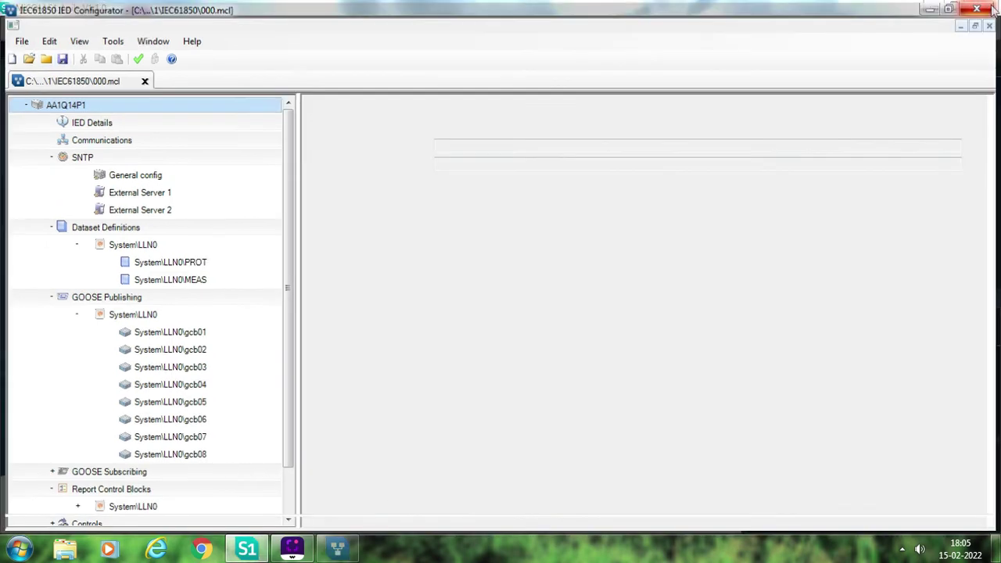
# Try to verify the template of MCL file 000 in MiCOM S1 Agile and read the details of the result
pyautogui.click(821, 177)
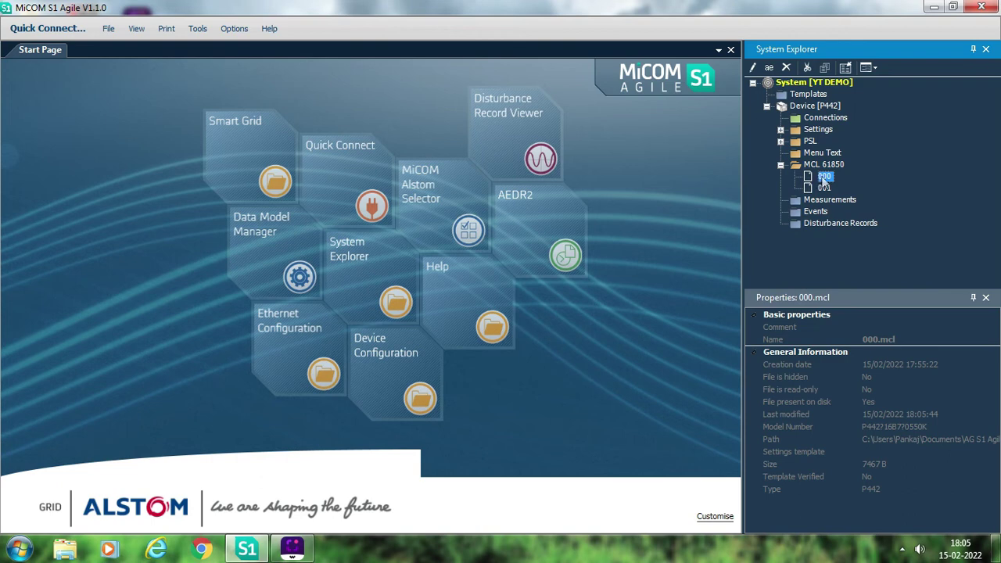
pyautogui.rightClick(824, 180)
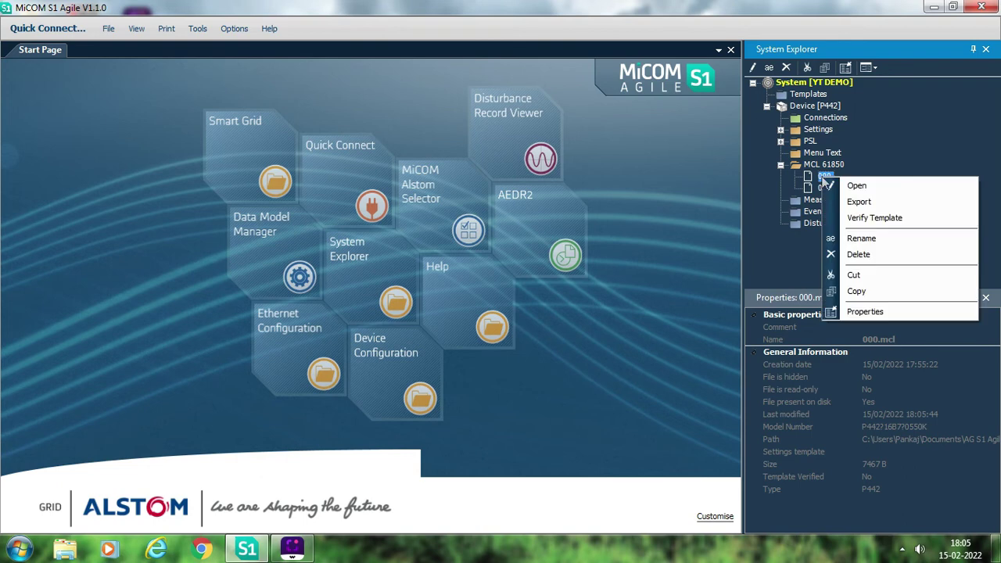
pyautogui.click(853, 224)
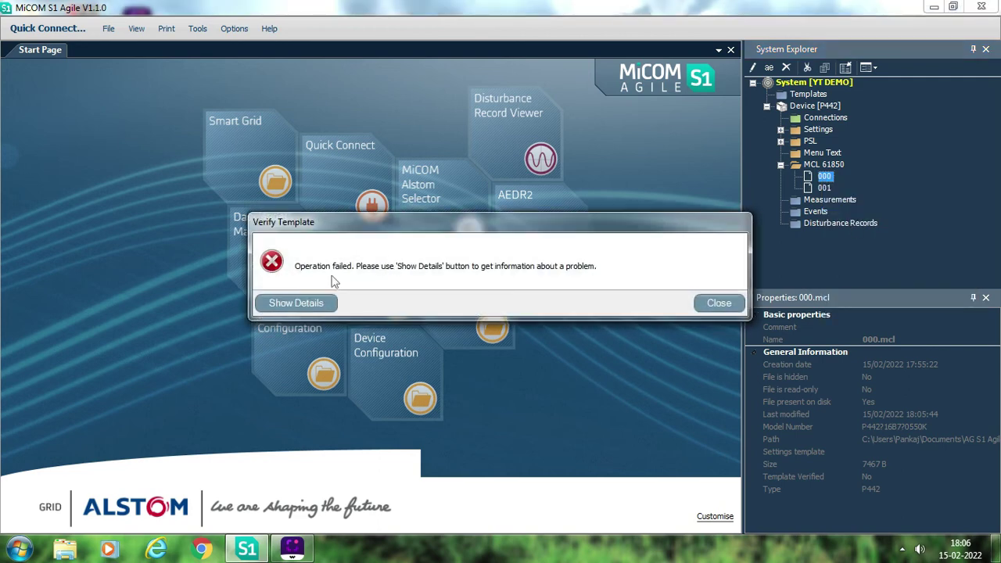
pyautogui.click(301, 305)
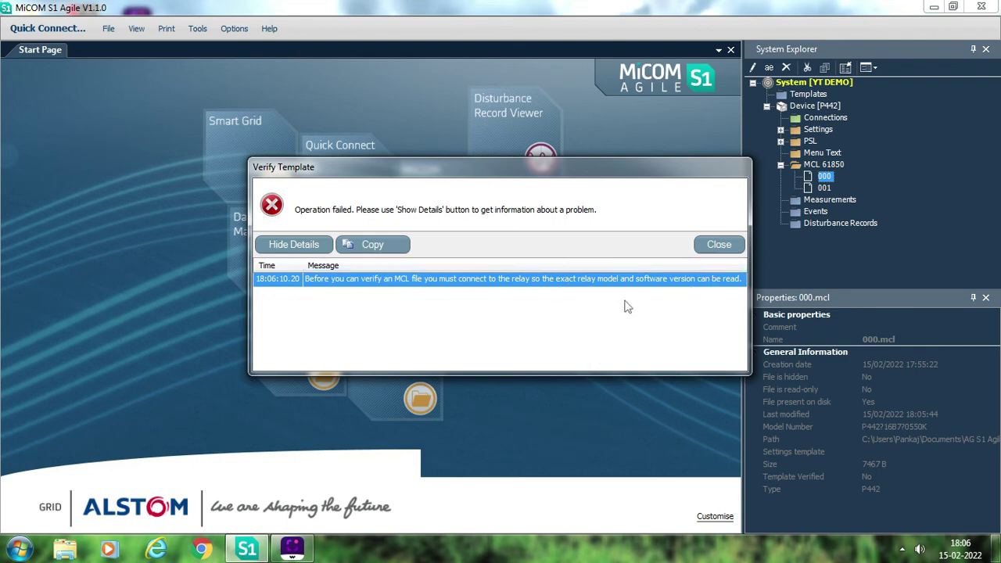
pyautogui.click(719, 245)
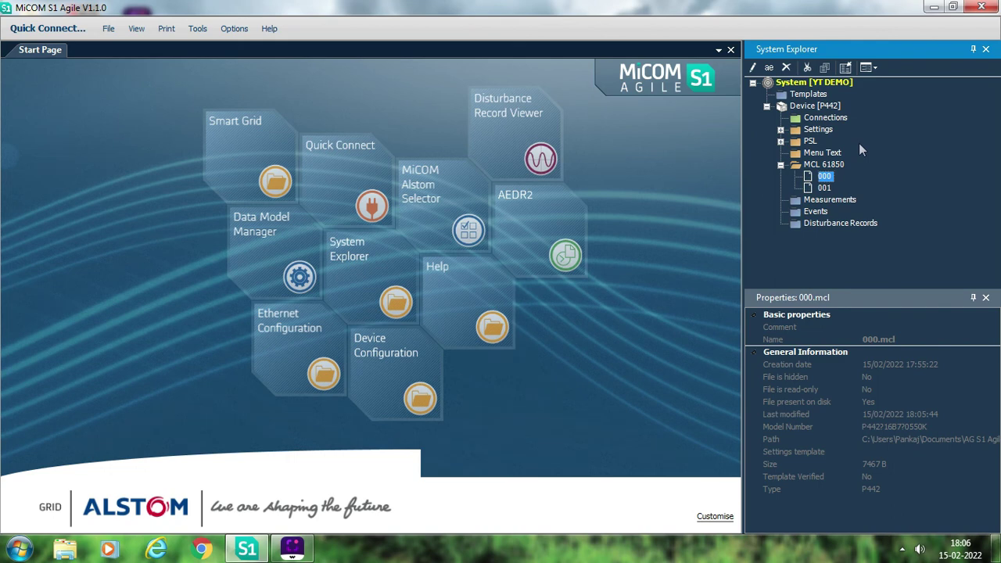
pyautogui.click(806, 109)
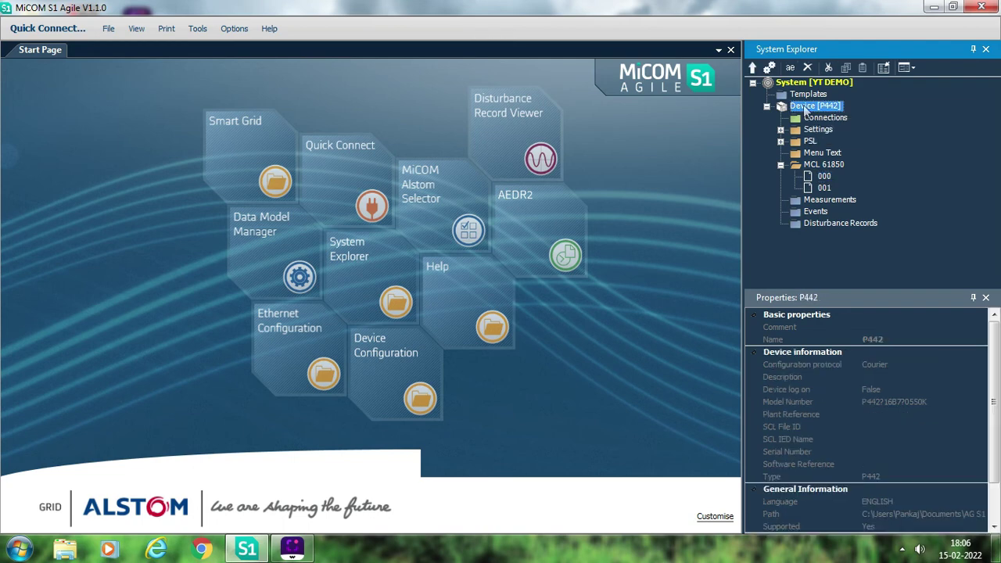
pyautogui.rightClick(805, 110)
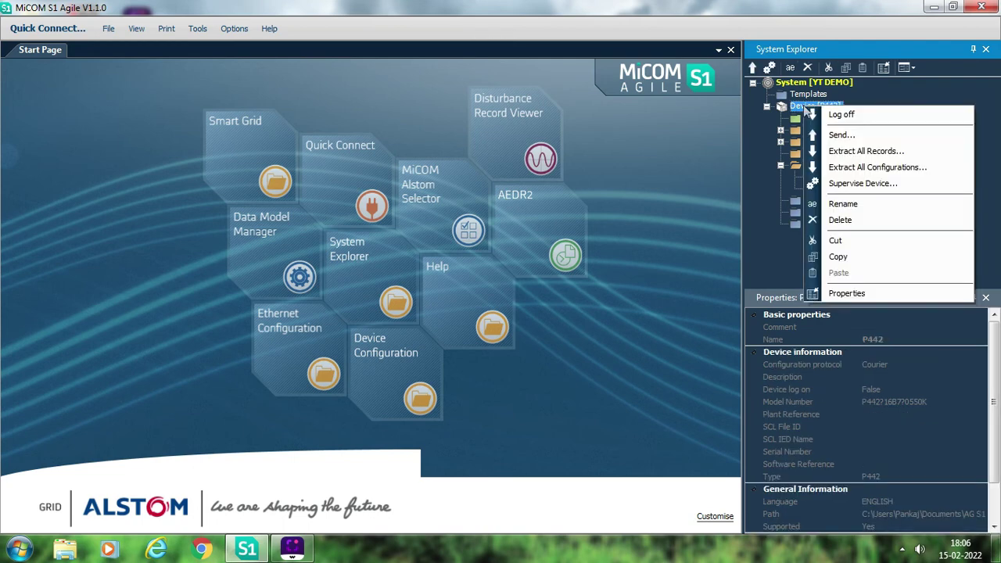
pyautogui.click(841, 136)
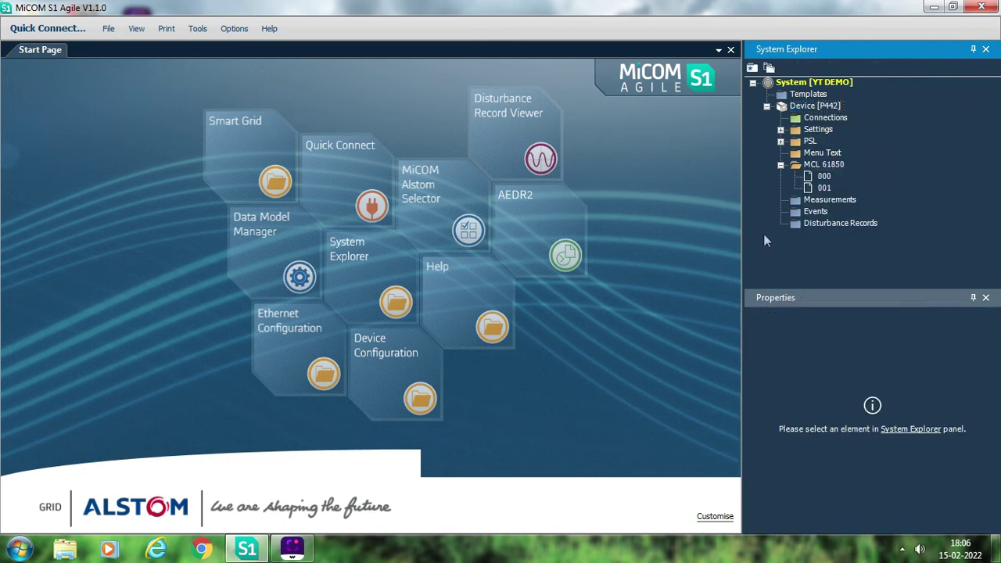
pyautogui.rightClick(828, 167)
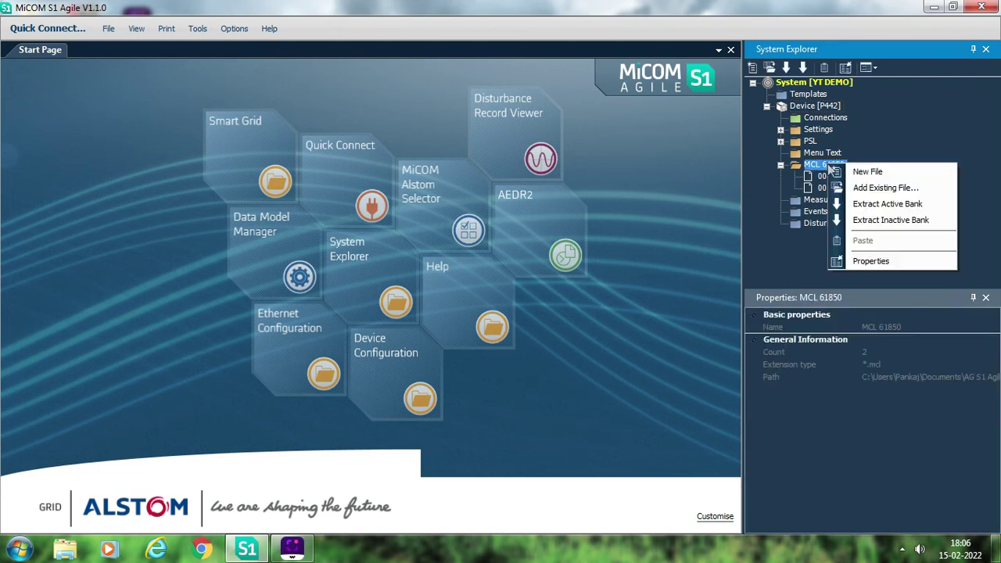
pyautogui.click(781, 246)
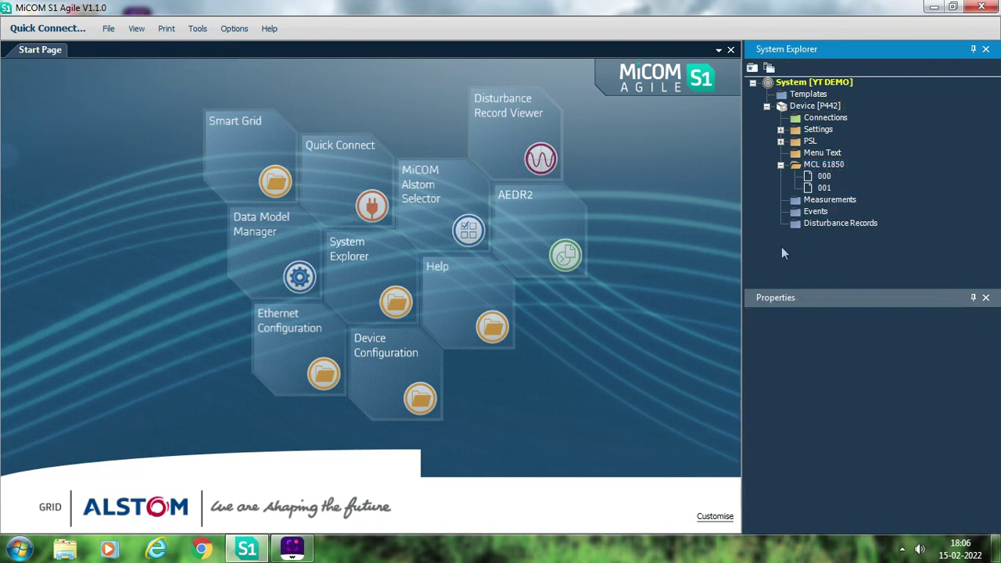
pyautogui.rightClick(822, 177)
pyautogui.click(824, 246)
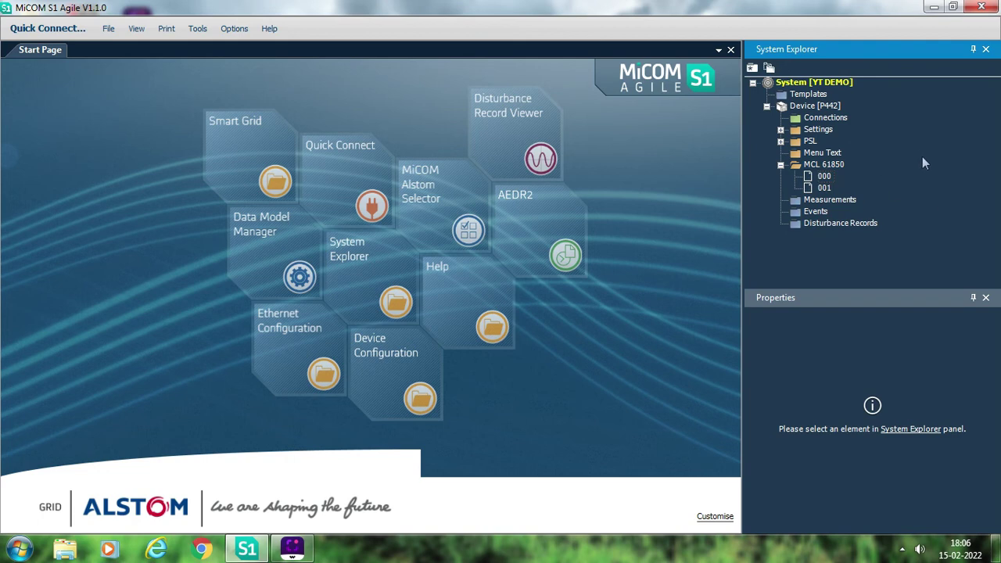
# Reopen MCL file 000 in the IED Configurator, look at the configuration export options and close it without changes
pyautogui.doubleClick(825, 178)
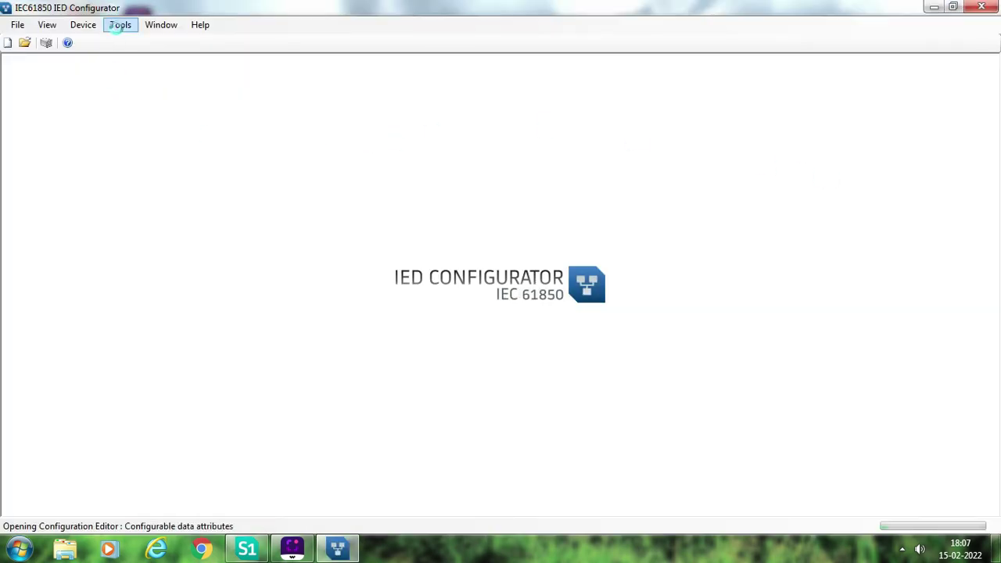
pyautogui.click(114, 25)
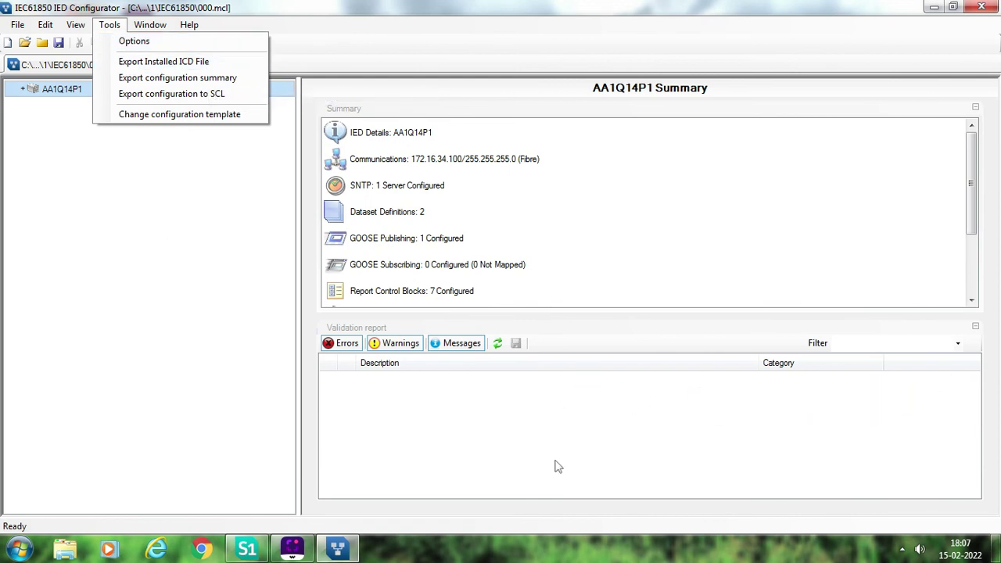
pyautogui.press('Escape')
pyautogui.click(981, 7)
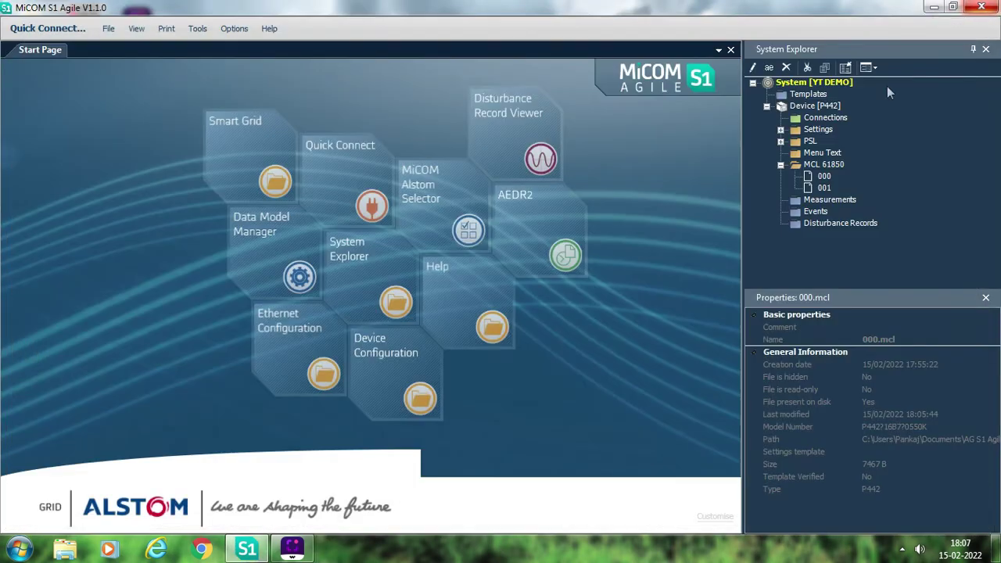